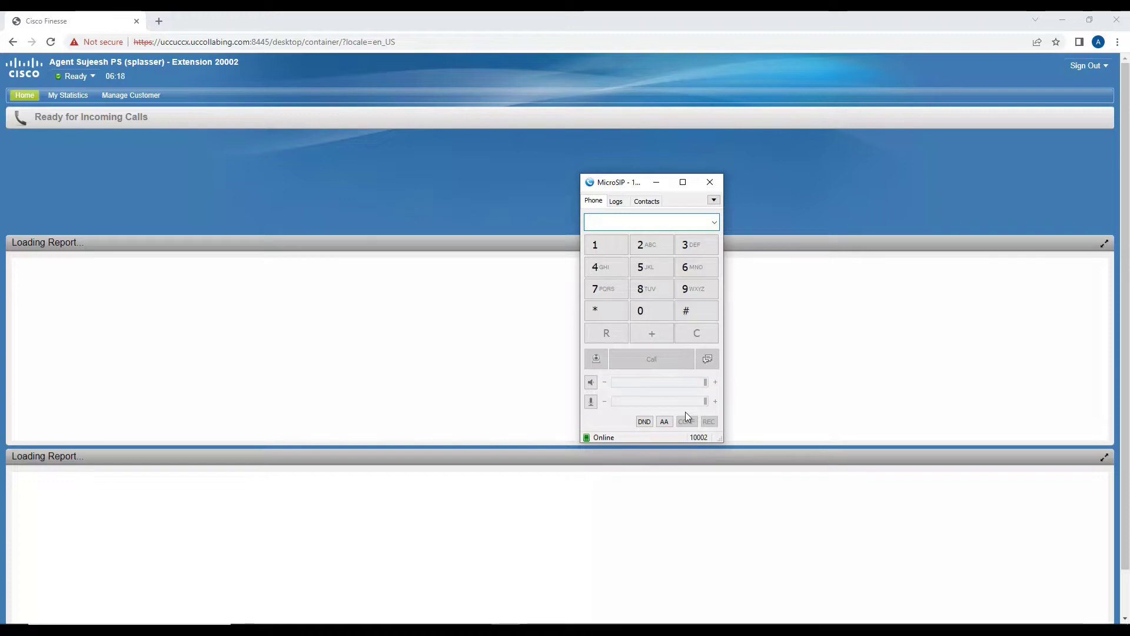
# Show the MicroSIP call history log beside Finesse while staying Ready.
pyautogui.click(615, 203)
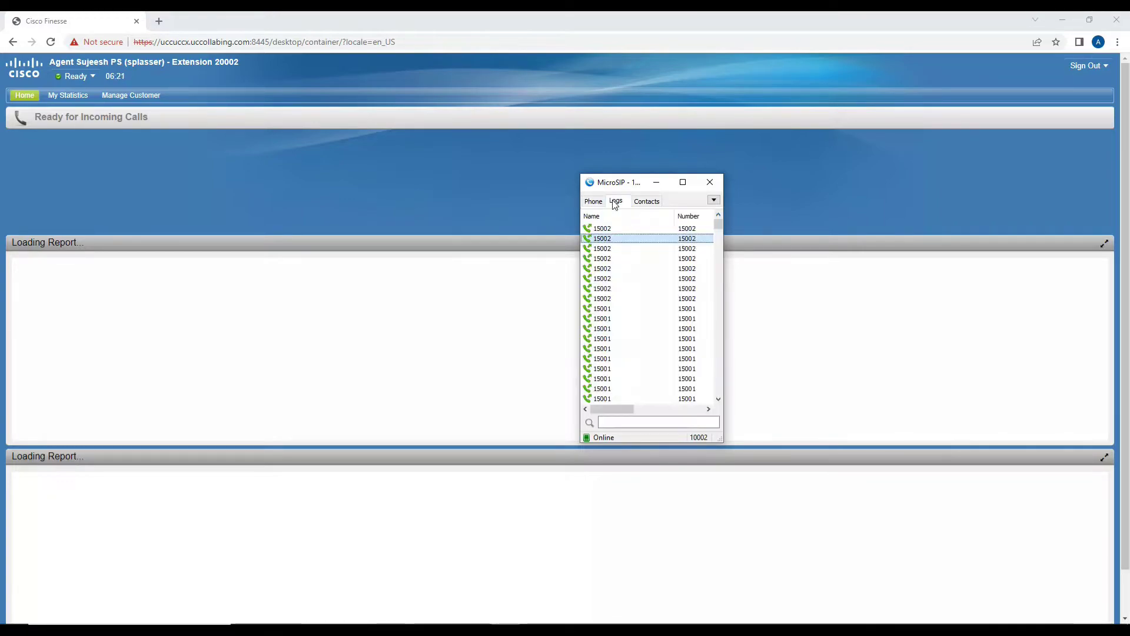
# Redial the latest logged call, lower the speaker volume, send digit 1, and return to Finesse.
pyautogui.doubleClick(634, 233)
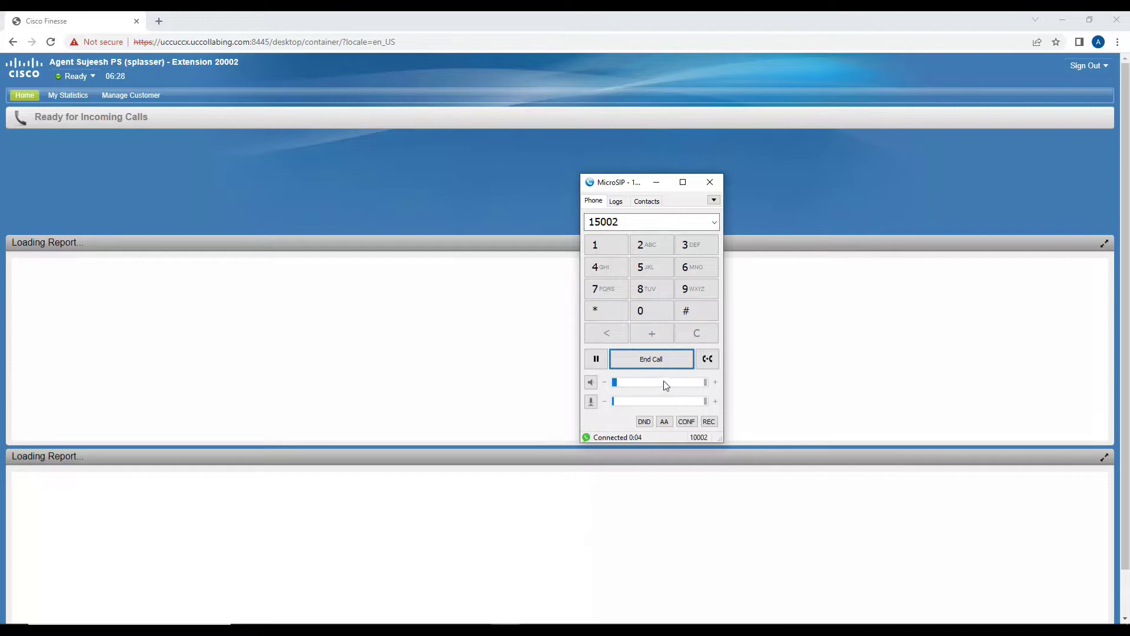
pyautogui.click(647, 384)
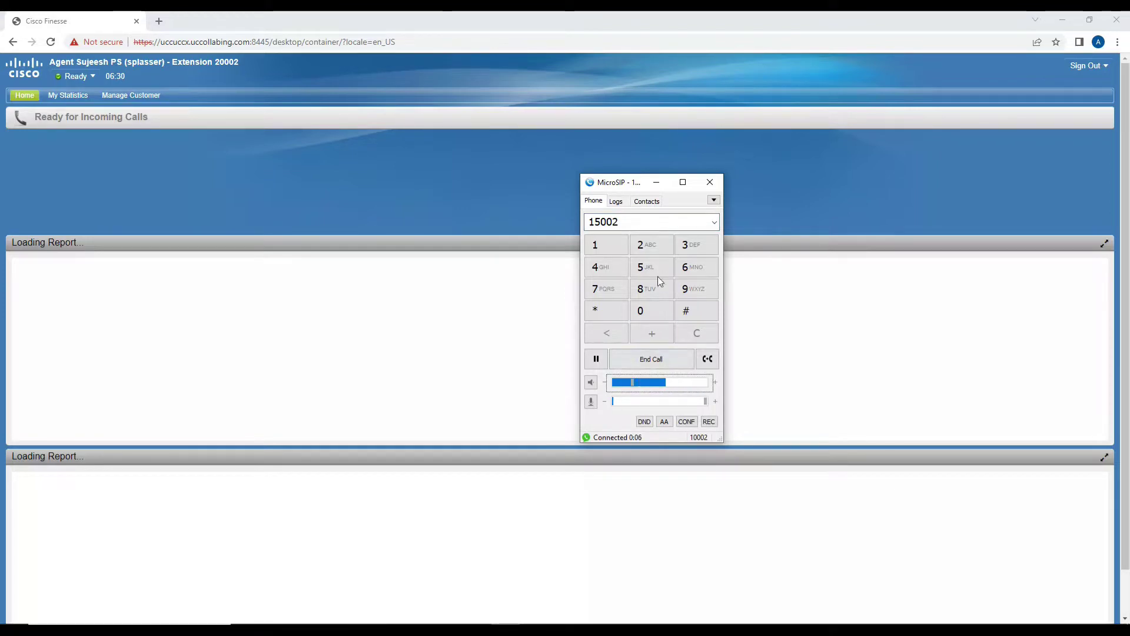
pyautogui.click(598, 247)
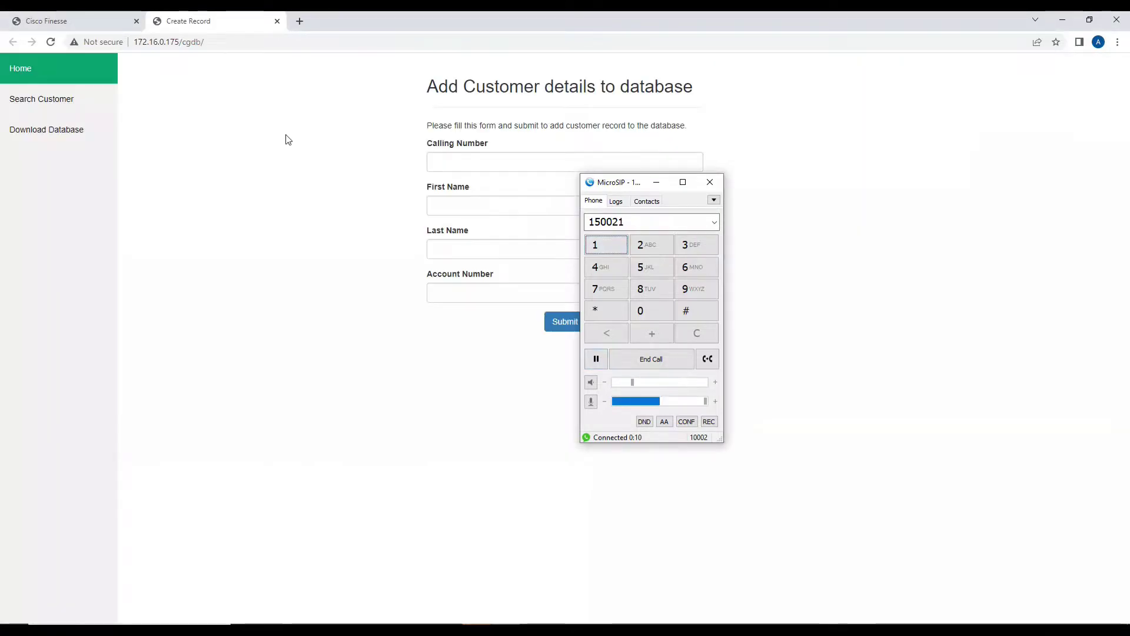
pyautogui.click(61, 20)
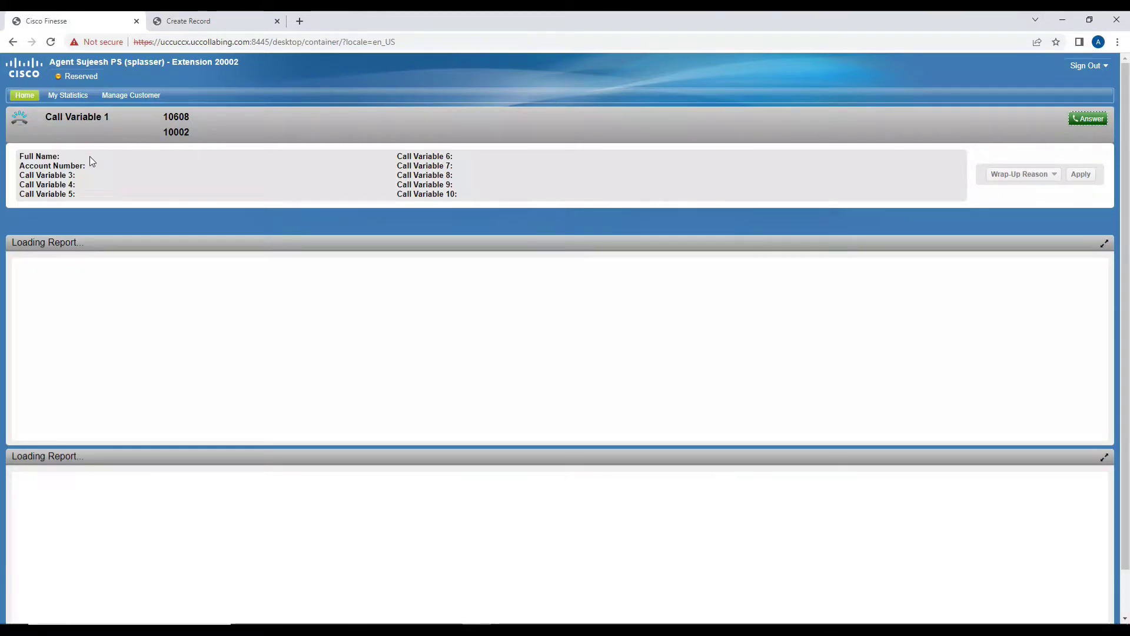
# Confirm Finesse's Full Name field is blank, then bring up the Add Customer details form.
pyautogui.click(114, 157)
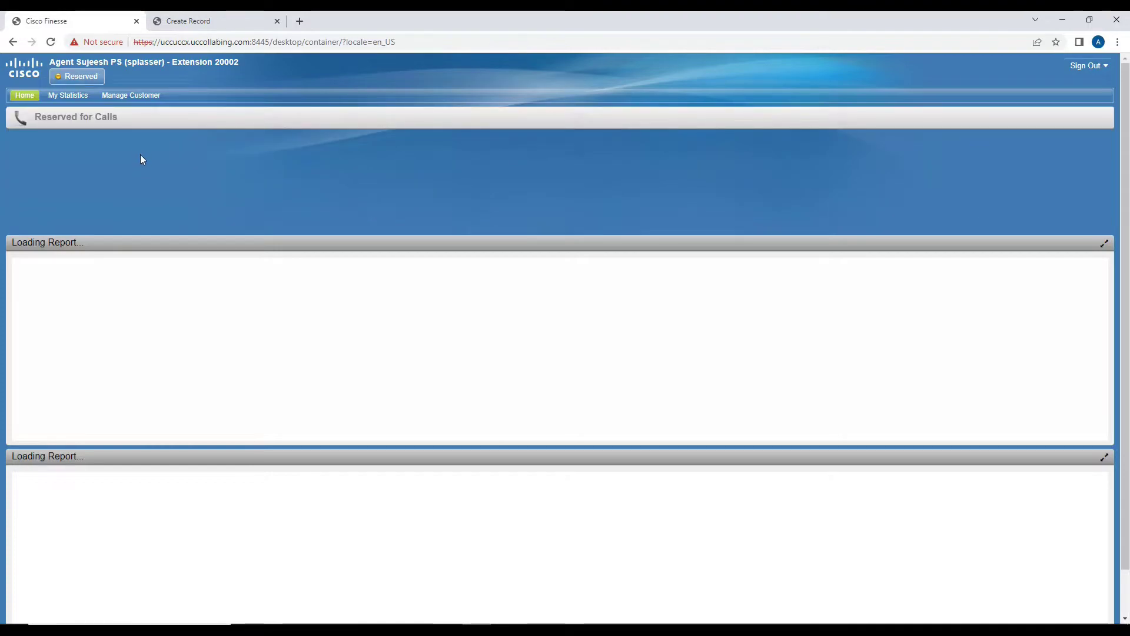
pyautogui.hotkey('ctrl', 'Tab')
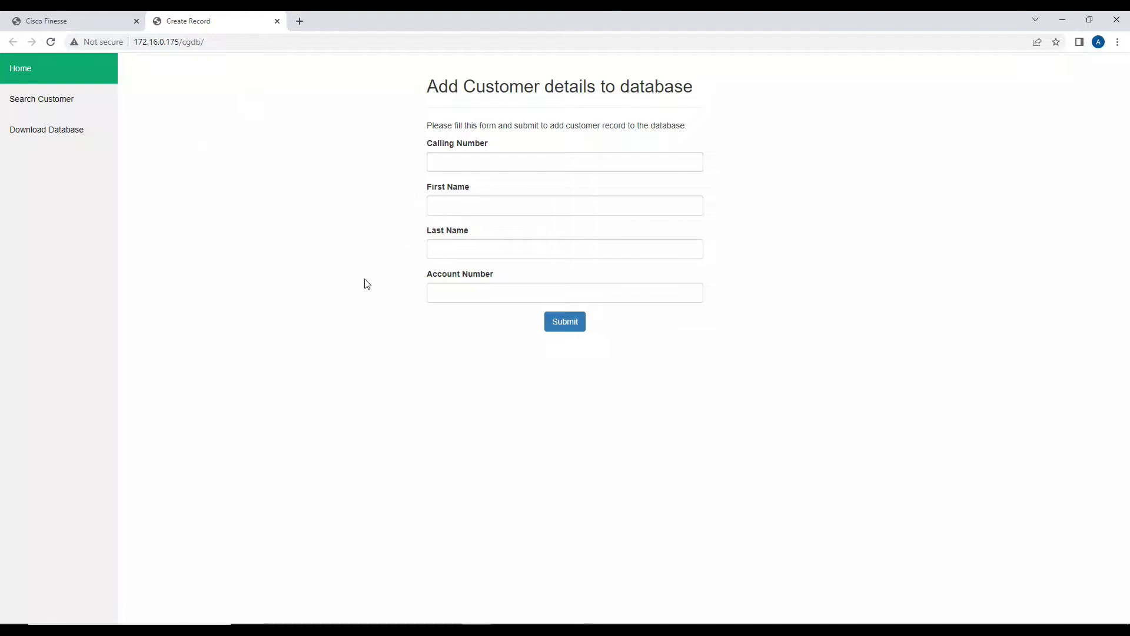
pyautogui.click(110, 27)
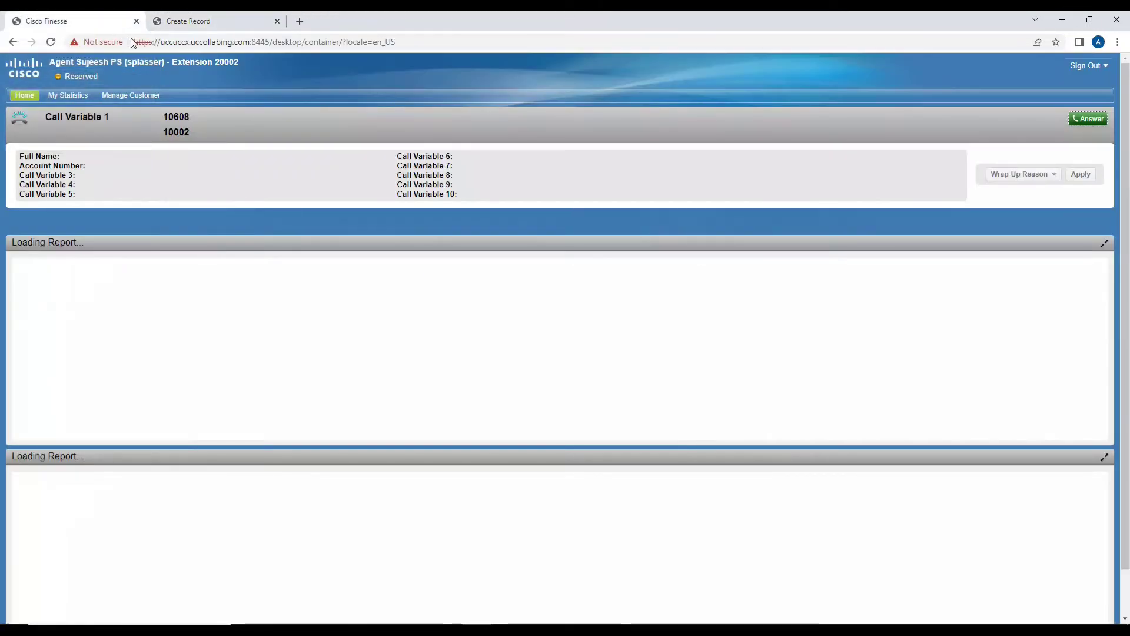
pyautogui.click(226, 17)
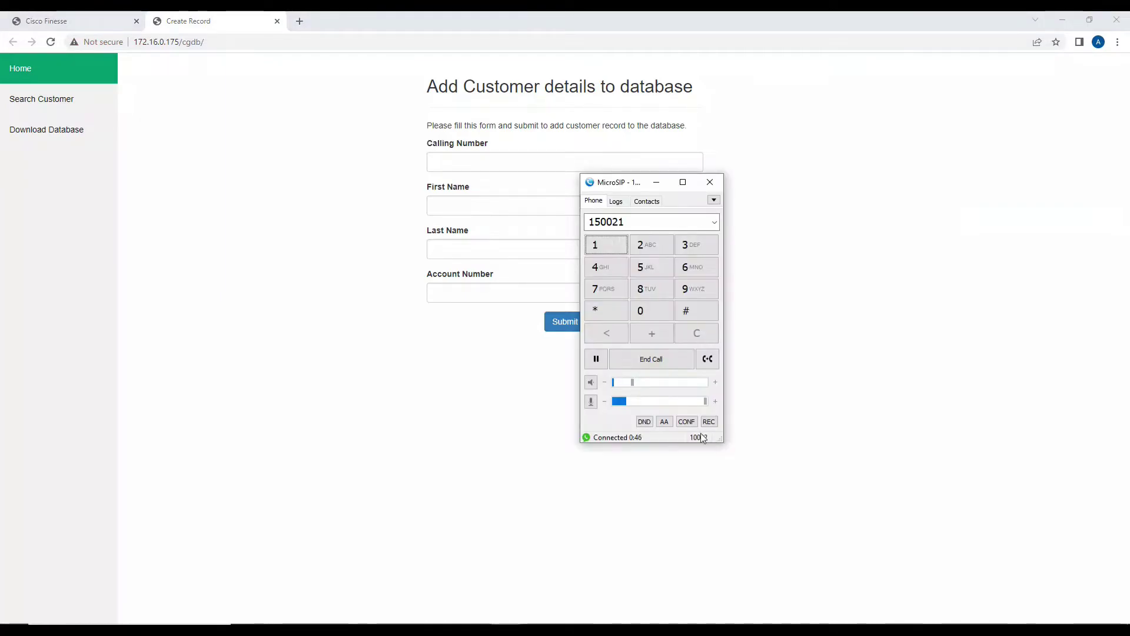
# End the call and submit a customer record with calling number 1, the caller's name and account number.
pyautogui.click(669, 368)
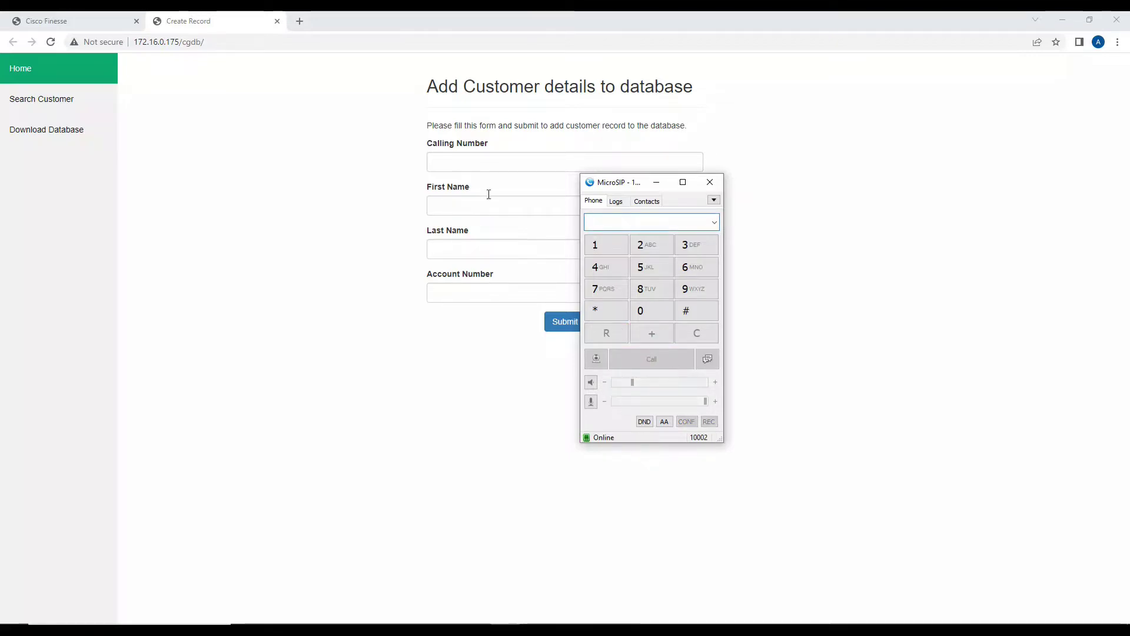
pyautogui.click(480, 161)
pyautogui.write('10002')
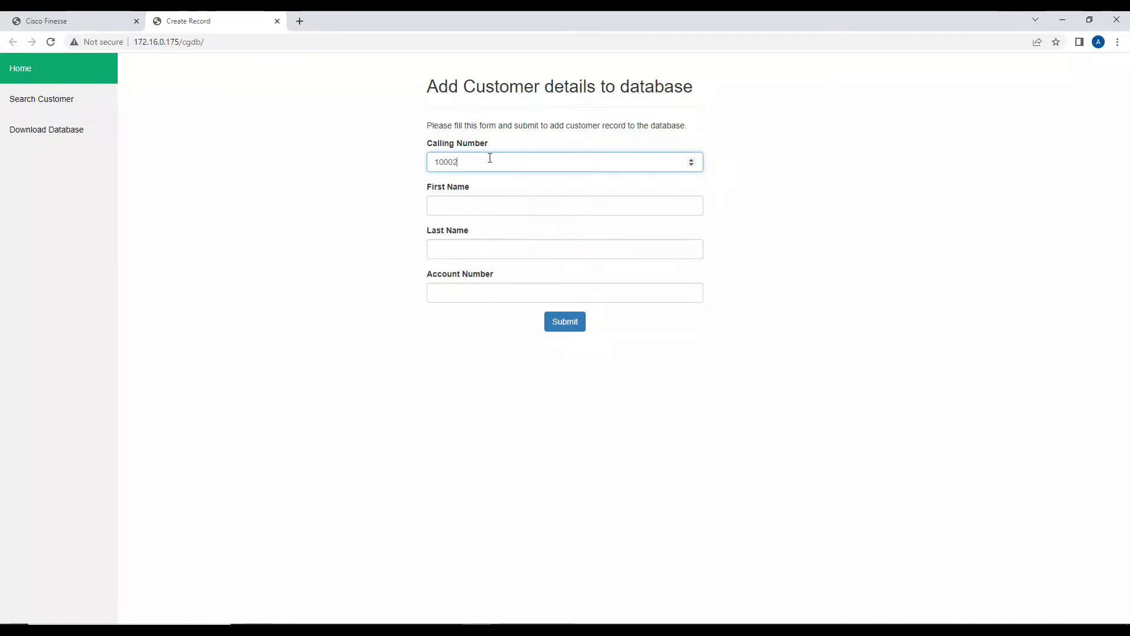
pyautogui.press('Tab')
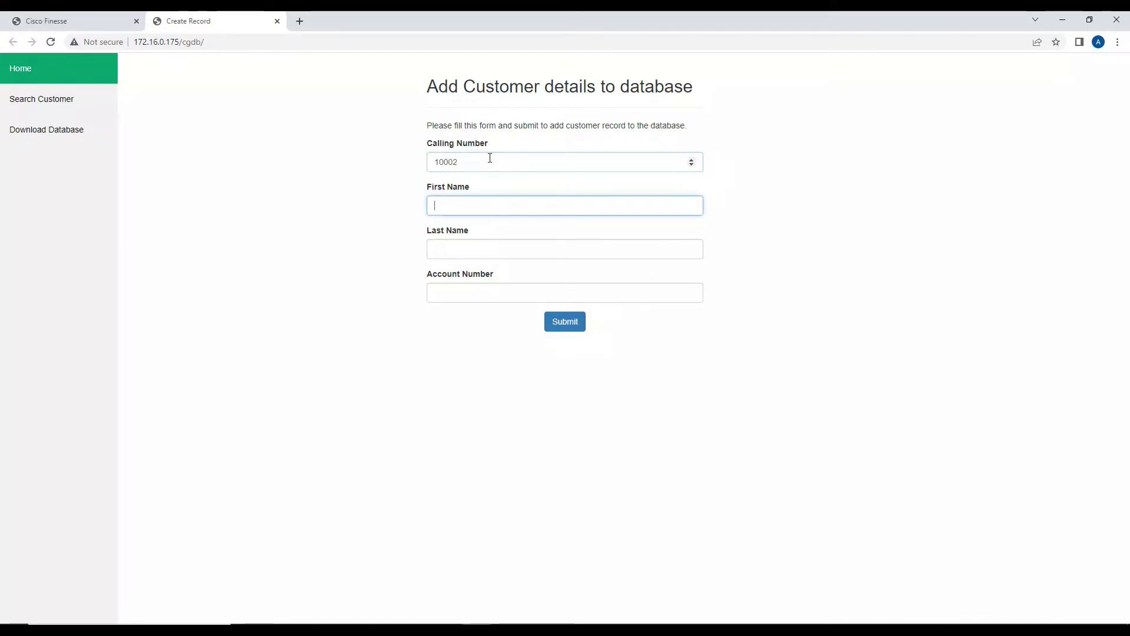
pyautogui.write('Harry')
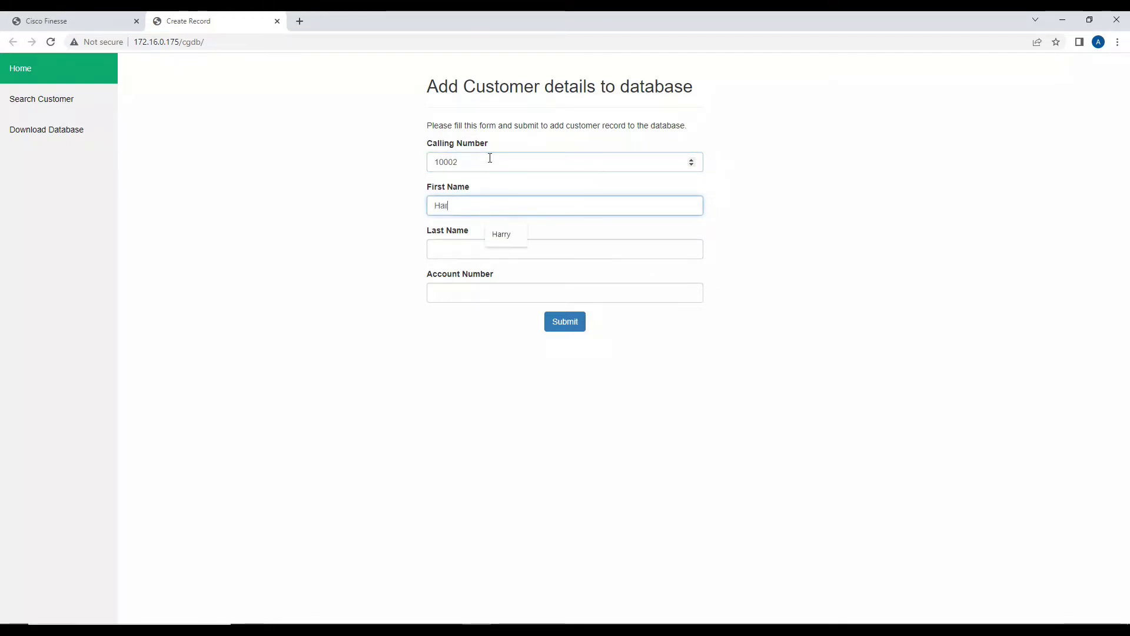
pyautogui.press('Tab')
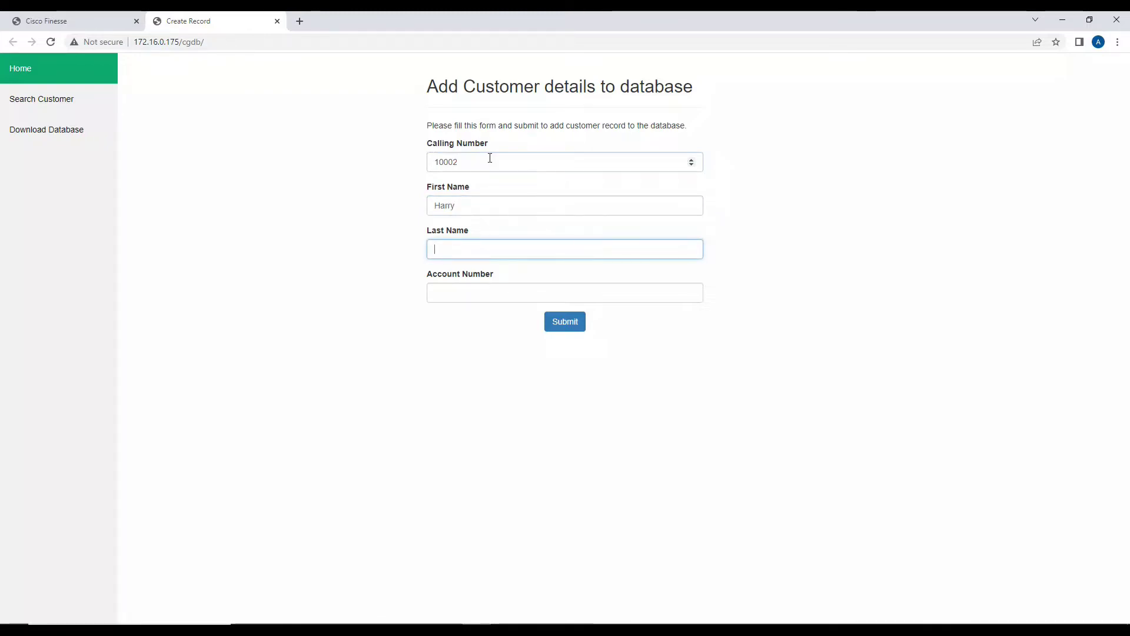
pyautogui.write('A')
pyautogui.press('Tab')
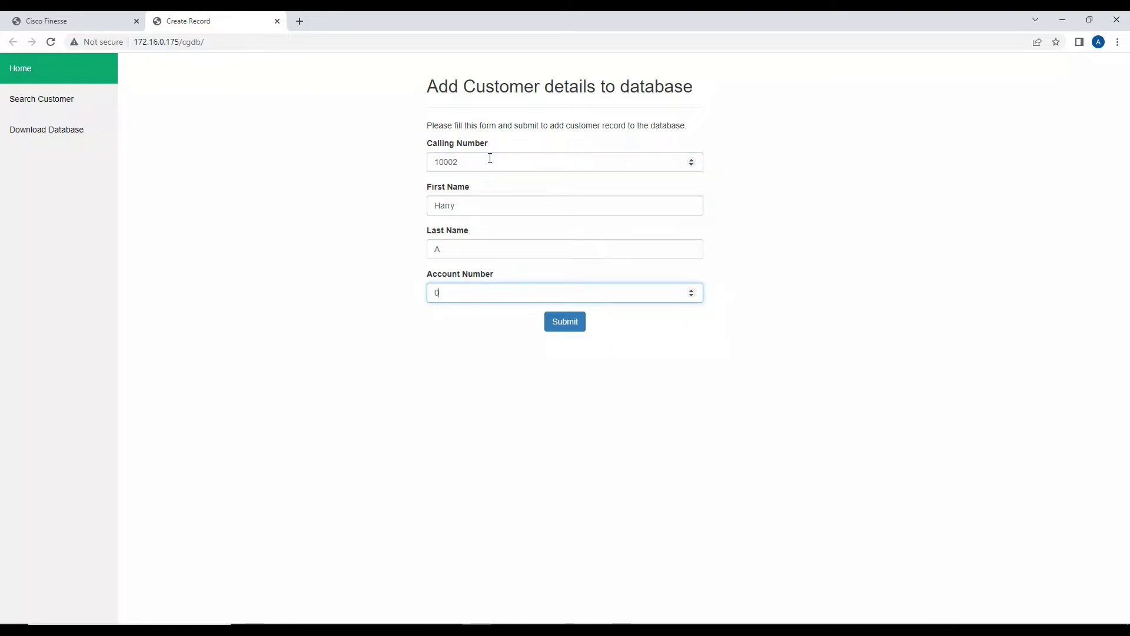
pyautogui.write('0000123410002')
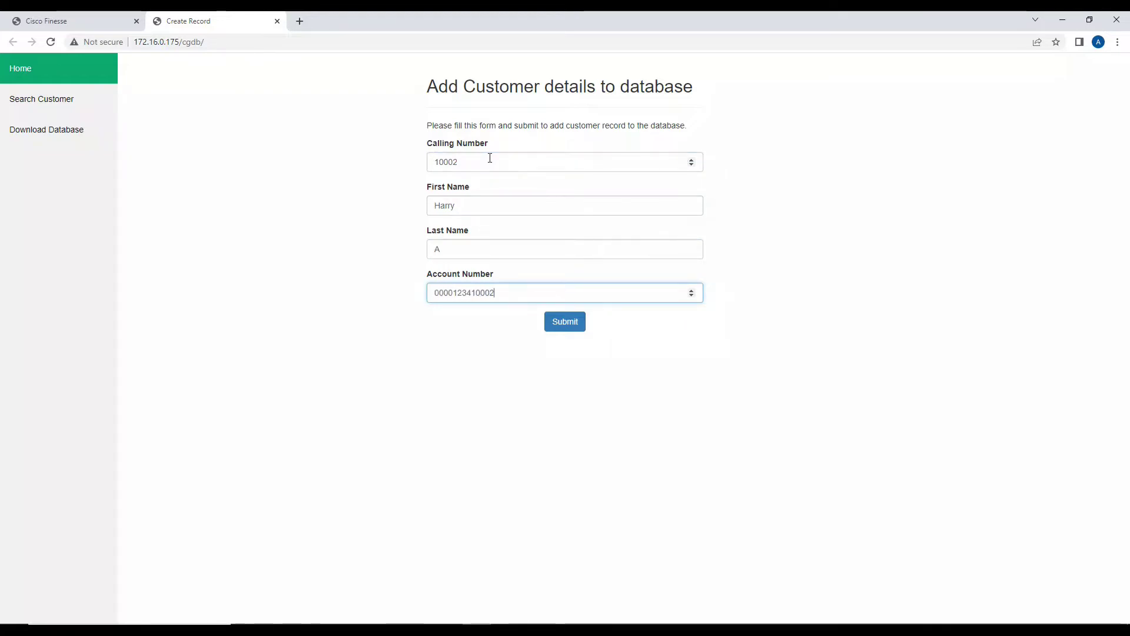
pyautogui.click(563, 327)
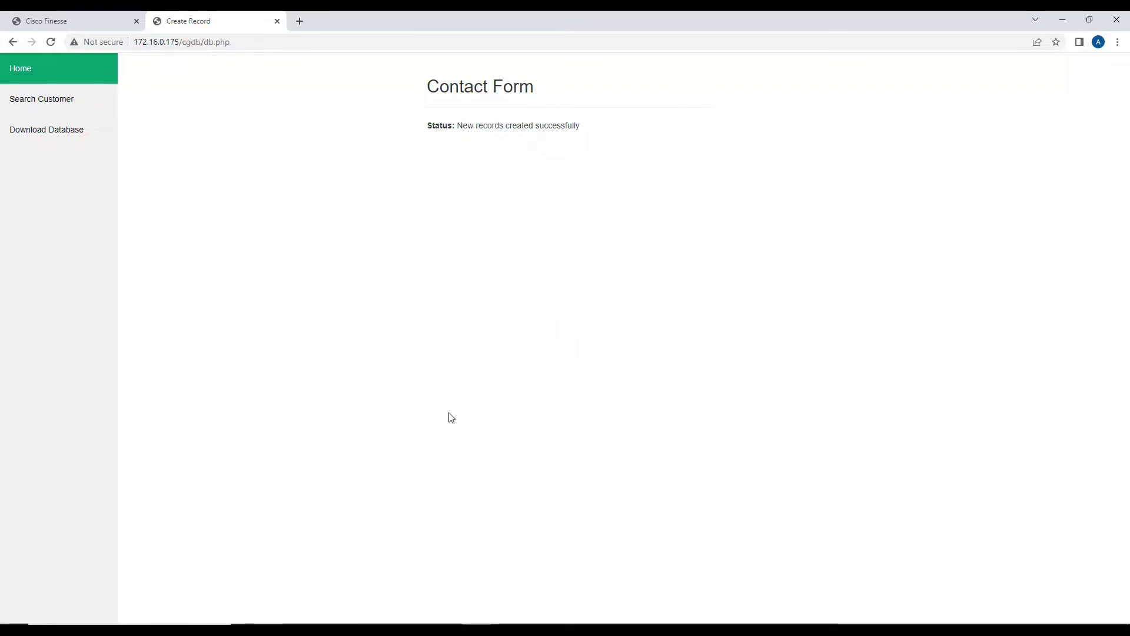
# Bring MicroSIP forward with its call history and close the customer database page.
pyautogui.moveTo(506, 630)
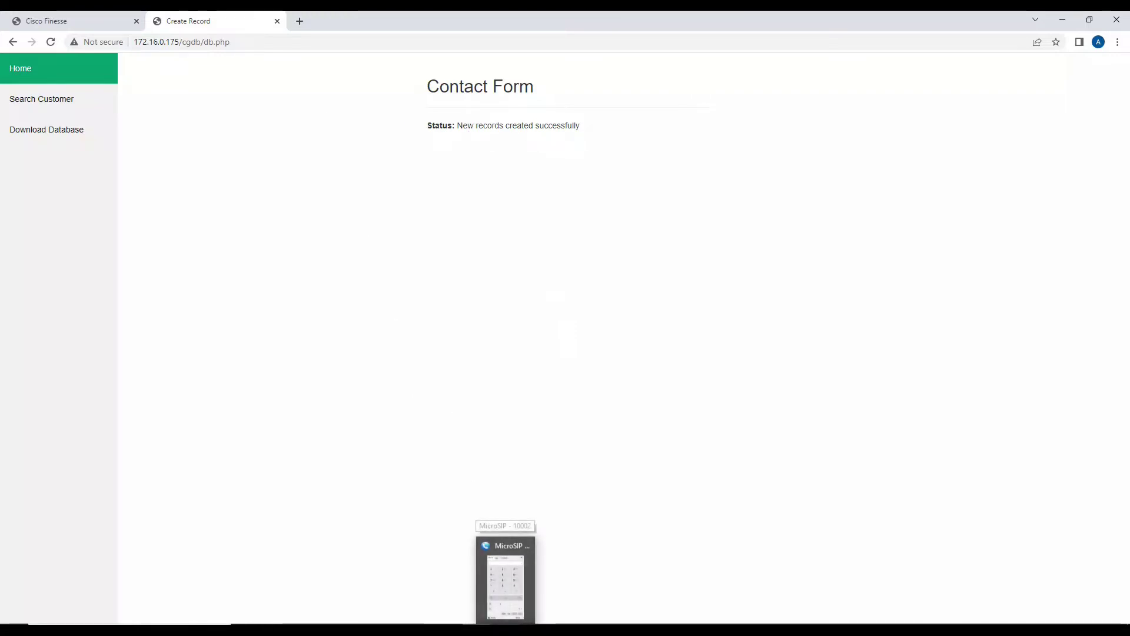
pyautogui.click(506, 629)
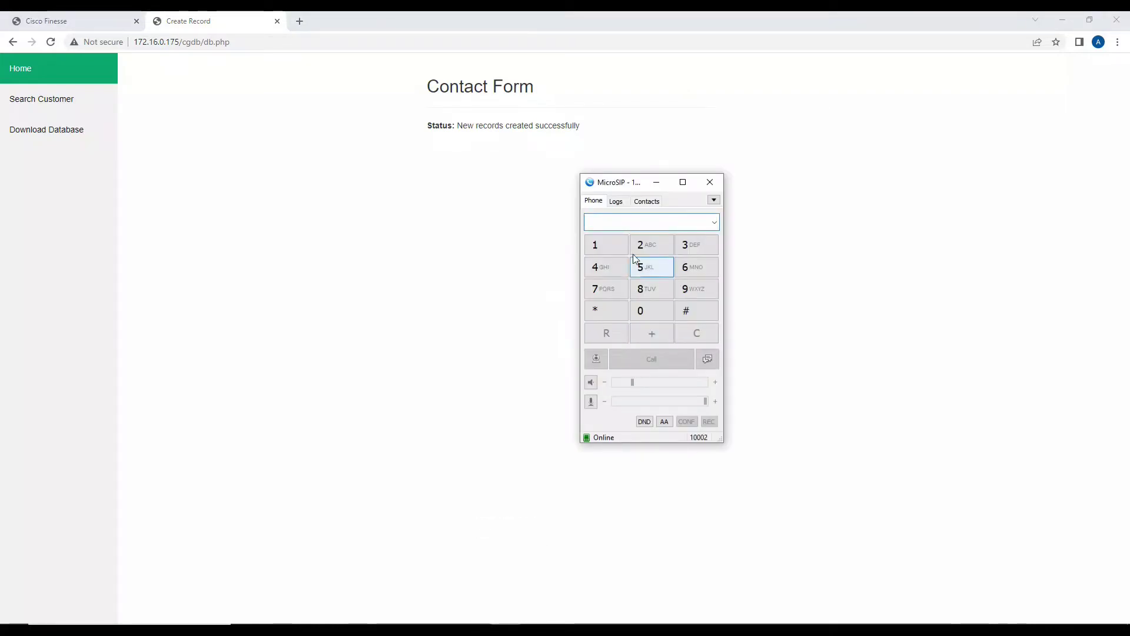
pyautogui.click(626, 205)
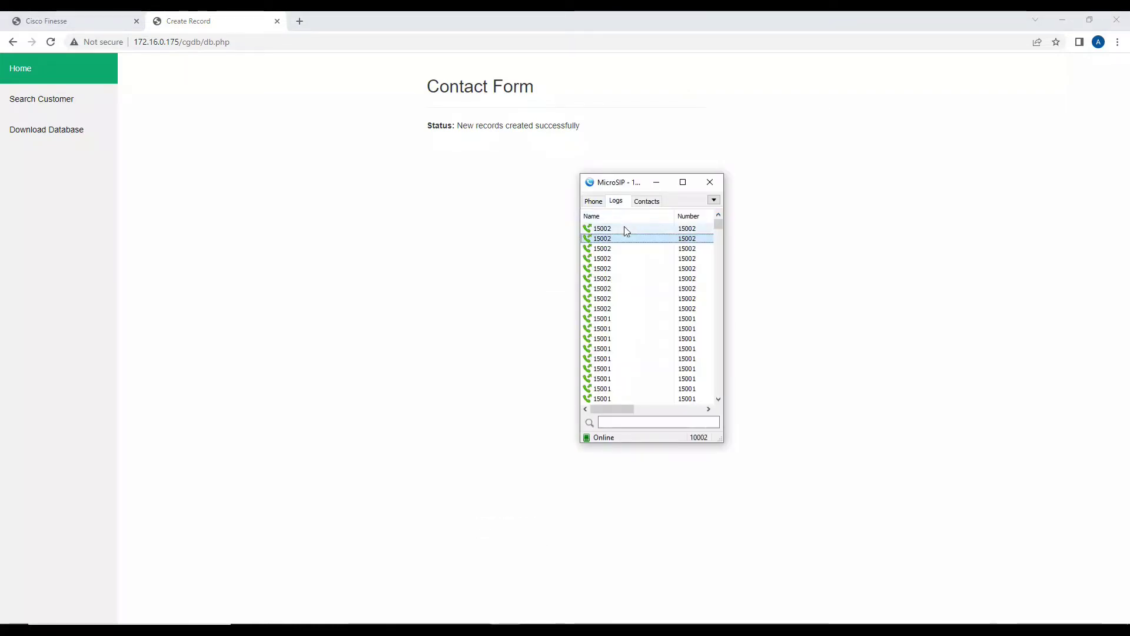
pyautogui.click(278, 21)
pyautogui.click(505, 629)
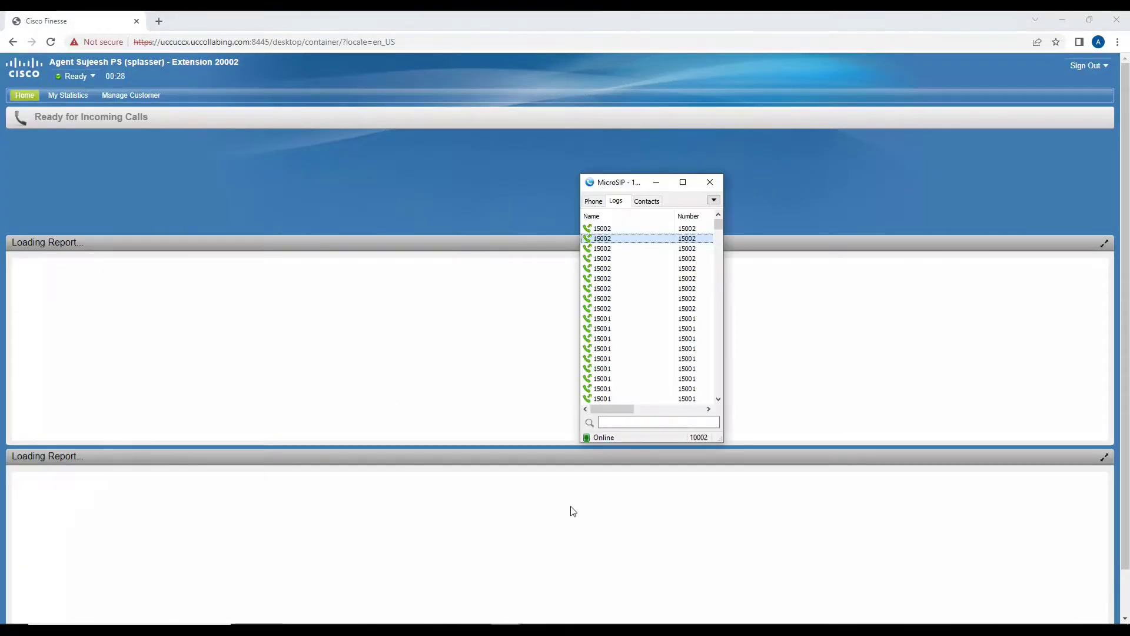
# Redial 15002, send digit 1, check Finesse's Full Name and Account Number, then hang up.
pyautogui.doubleClick(594, 229)
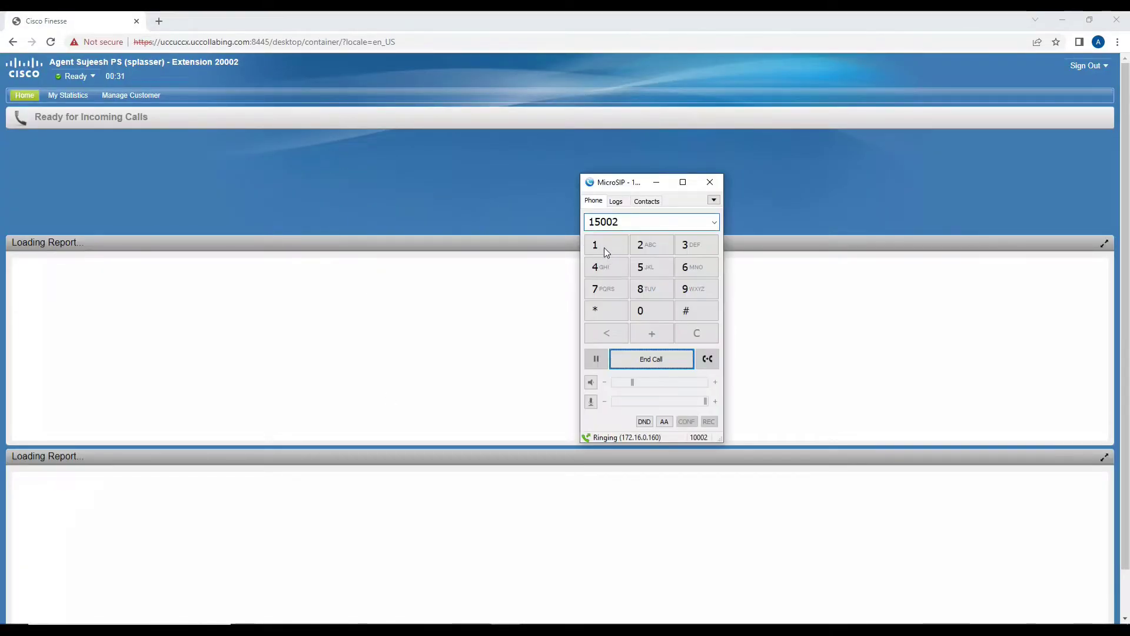
pyautogui.click(606, 250)
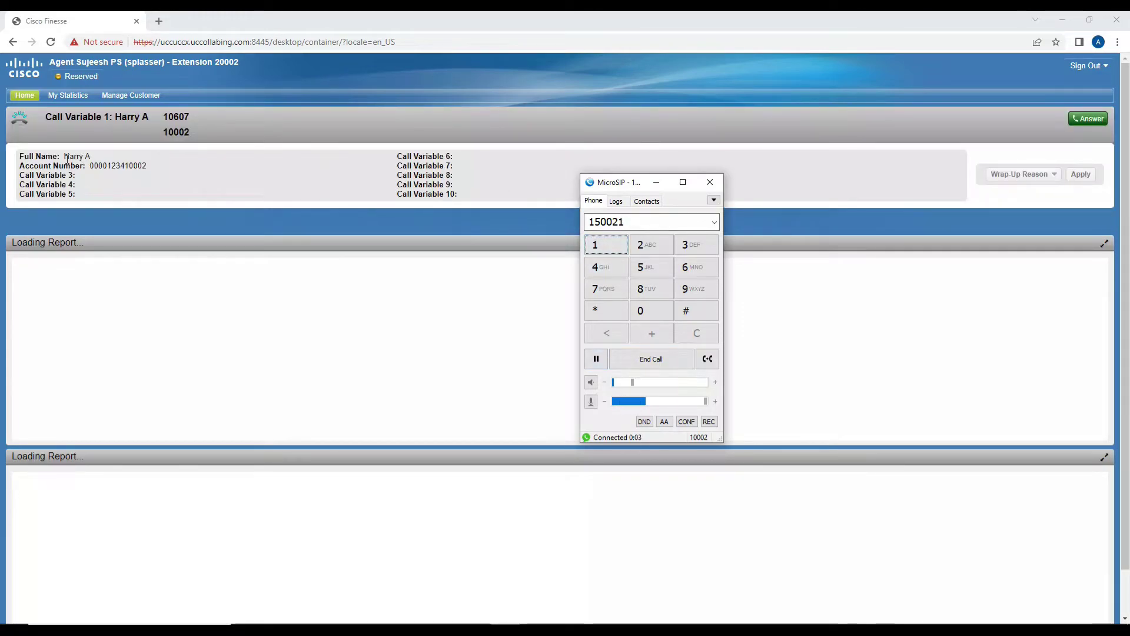
pyautogui.moveTo(64, 156); pyautogui.dragTo(147, 165)
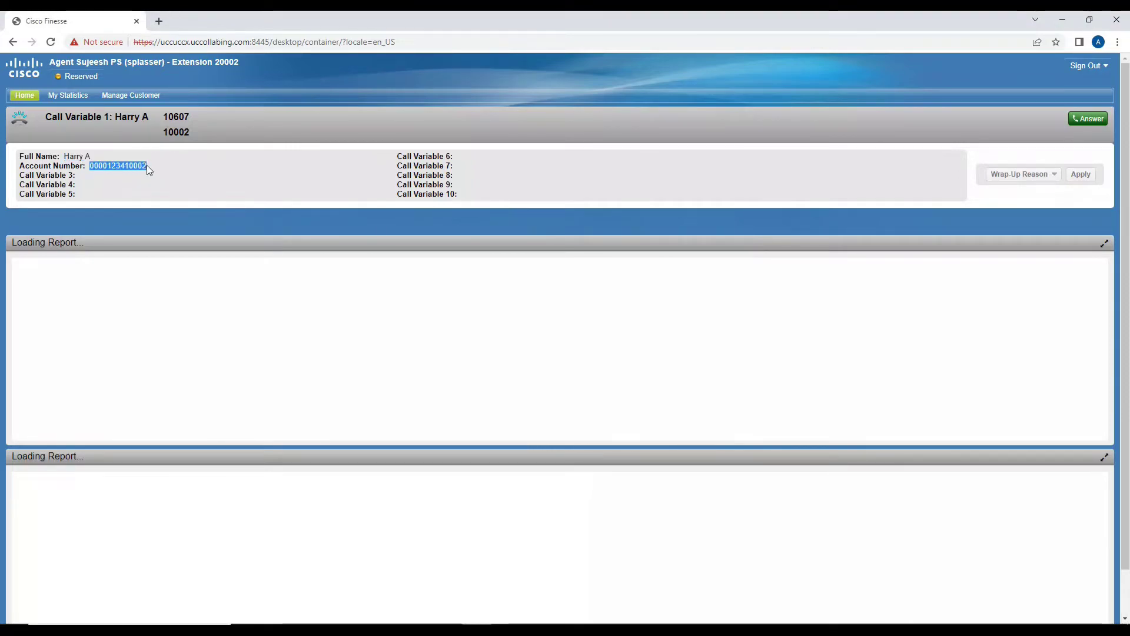
pyautogui.click(178, 185)
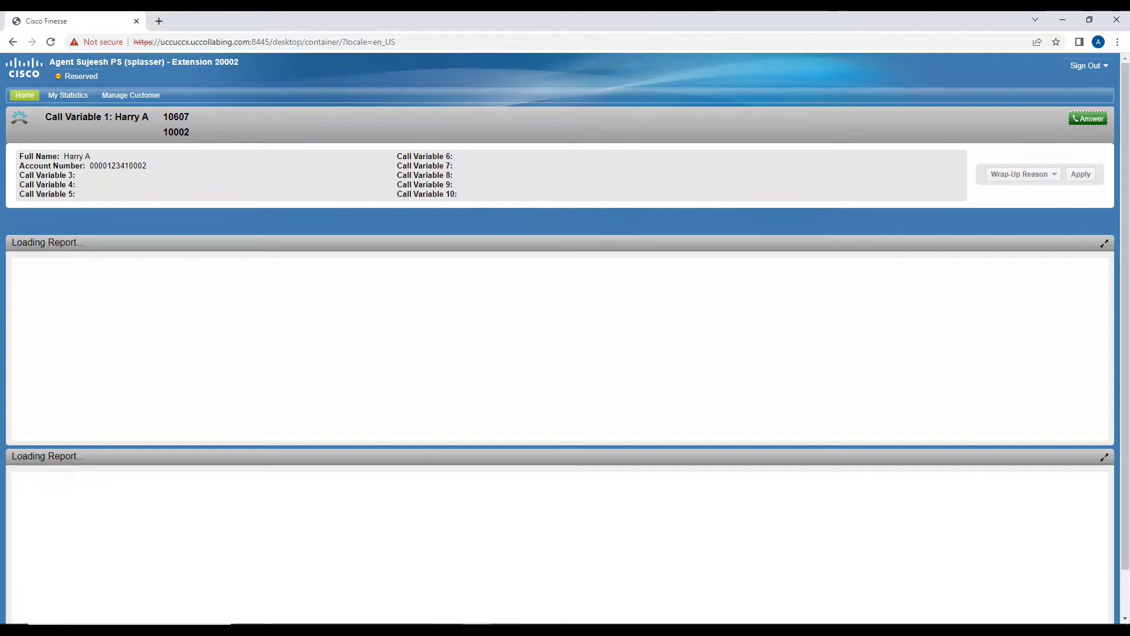
pyautogui.hotkey('alt', 'Tab')
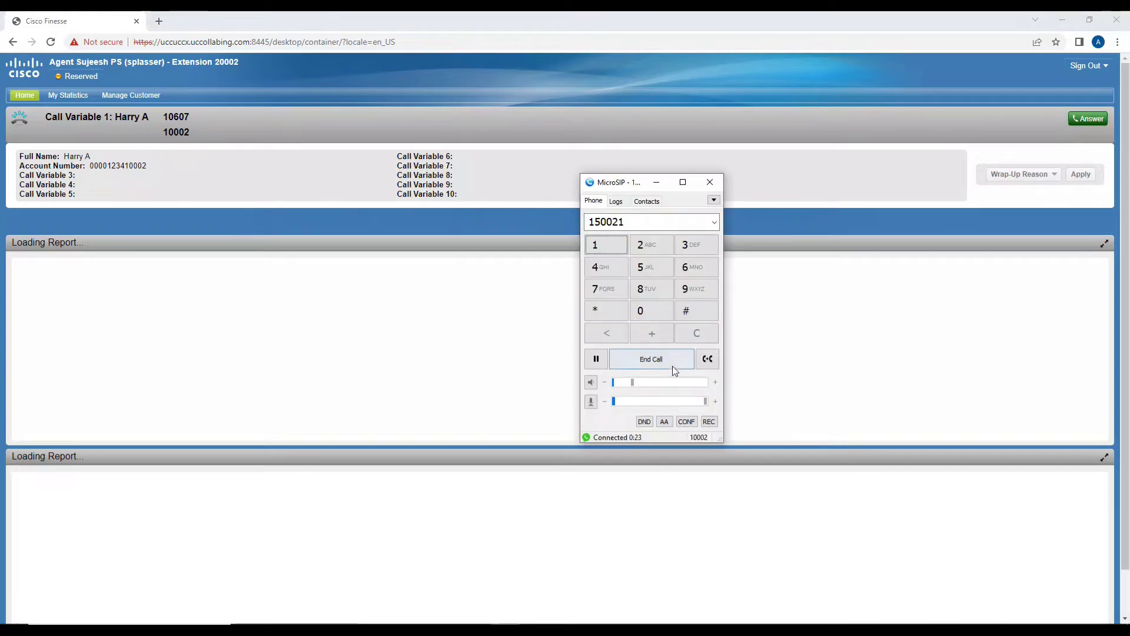
pyautogui.click(673, 367)
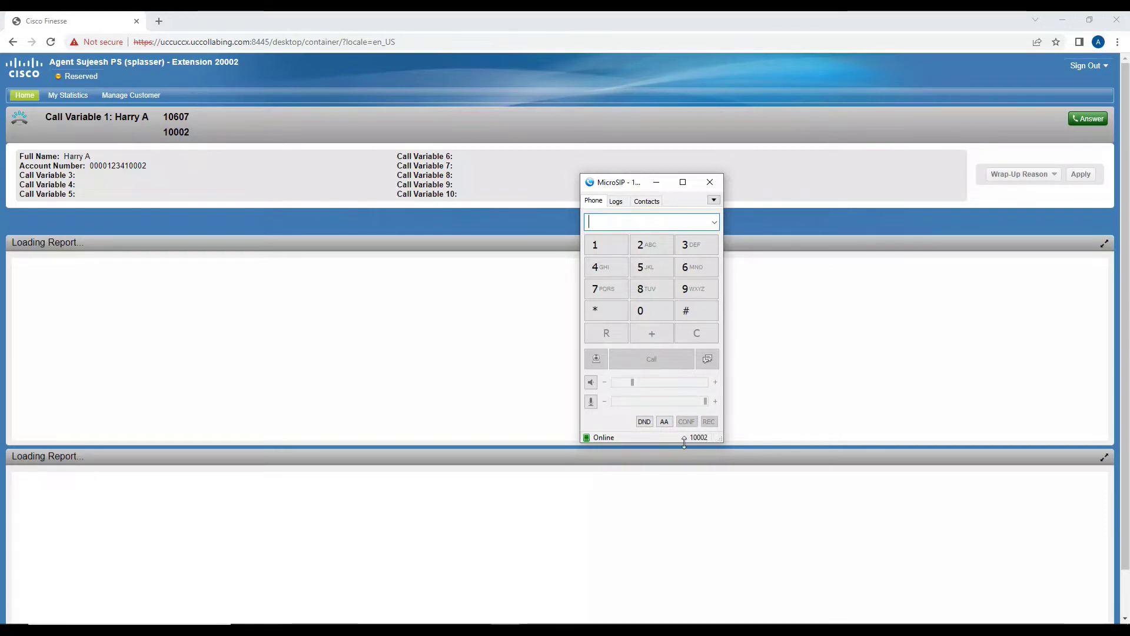
# Switch MicroSIP to extension 10006 and redial 15002 from the logs, sending digit 1.
pyautogui.rightClick(704, 436)
pyautogui.click(712, 449)
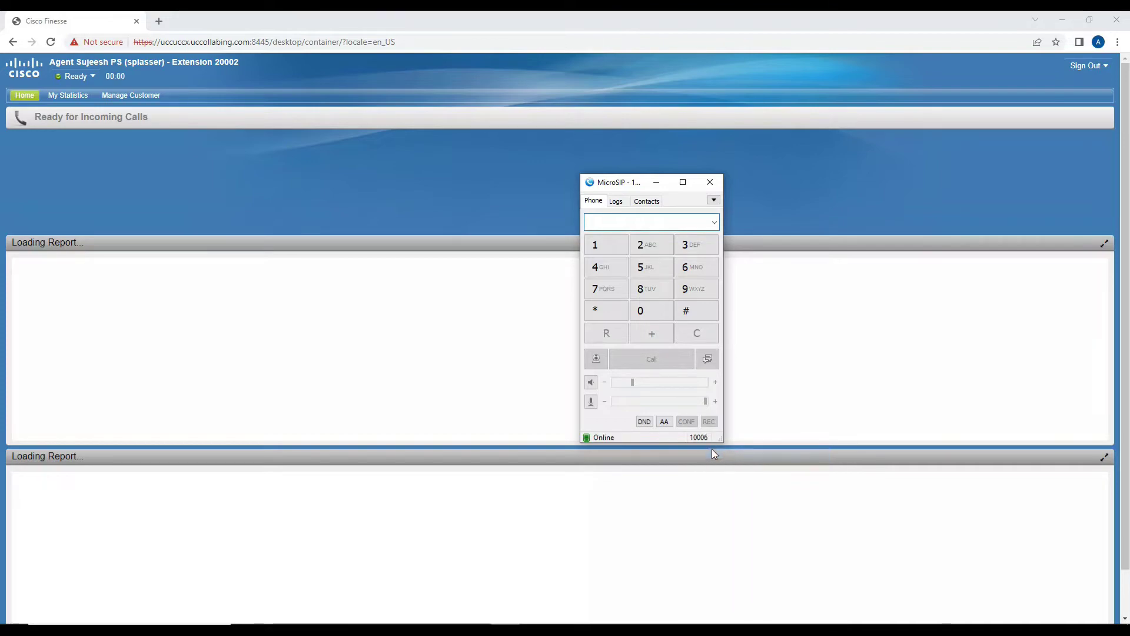
pyautogui.click(615, 201)
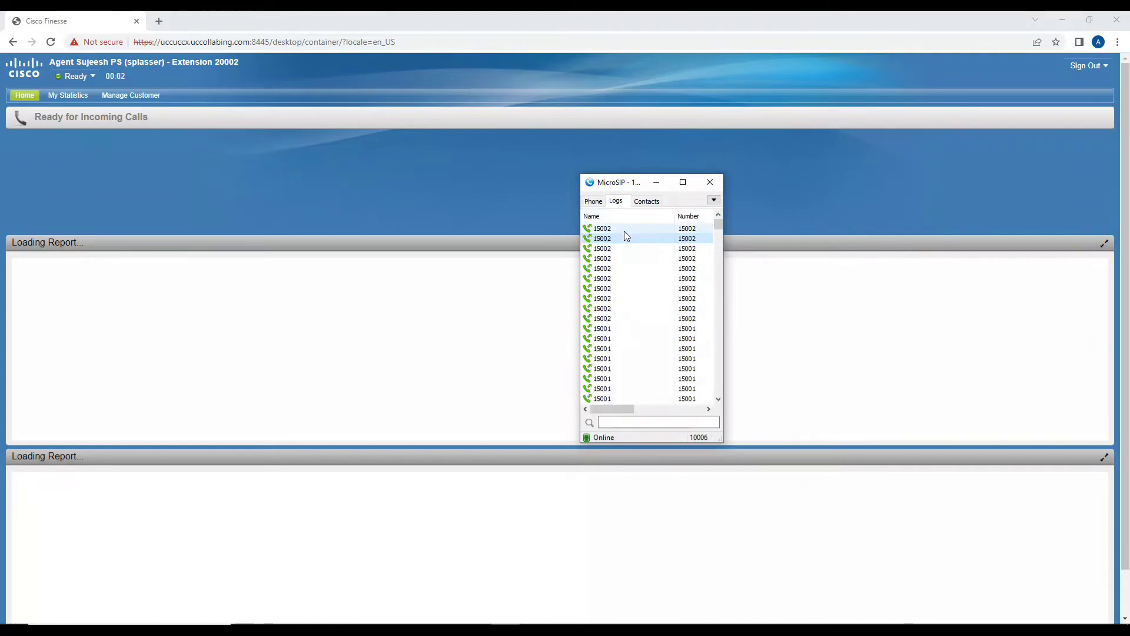
pyautogui.doubleClick(624, 232)
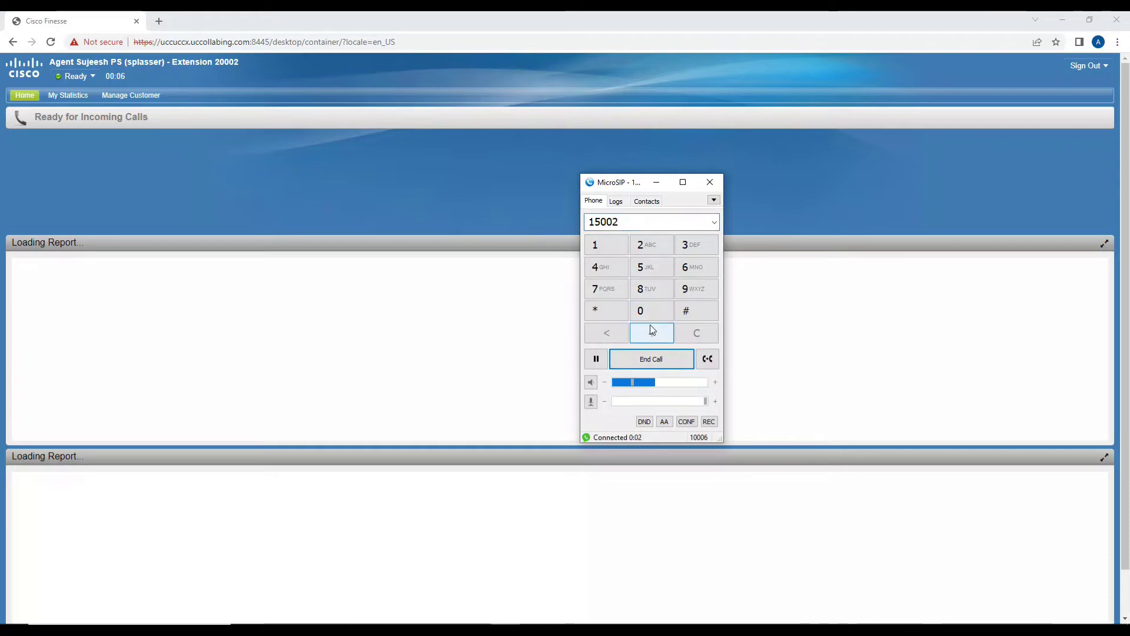
pyautogui.click(606, 246)
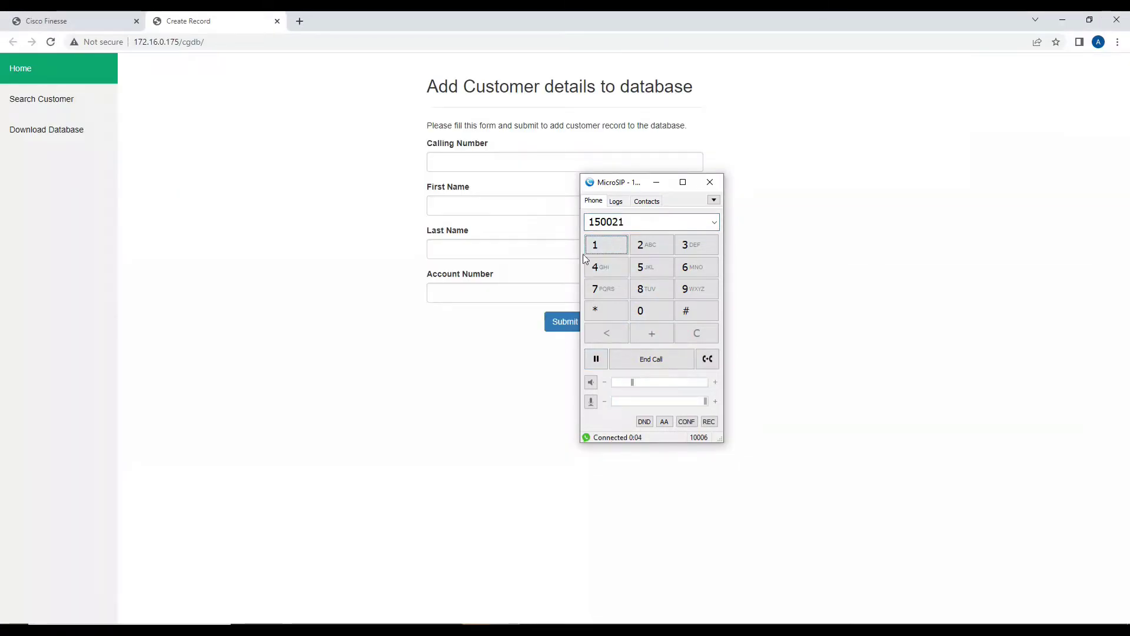
# Check the incoming call in Cisco Finesse, then hang up in MicroSIP.
pyautogui.click(253, 149)
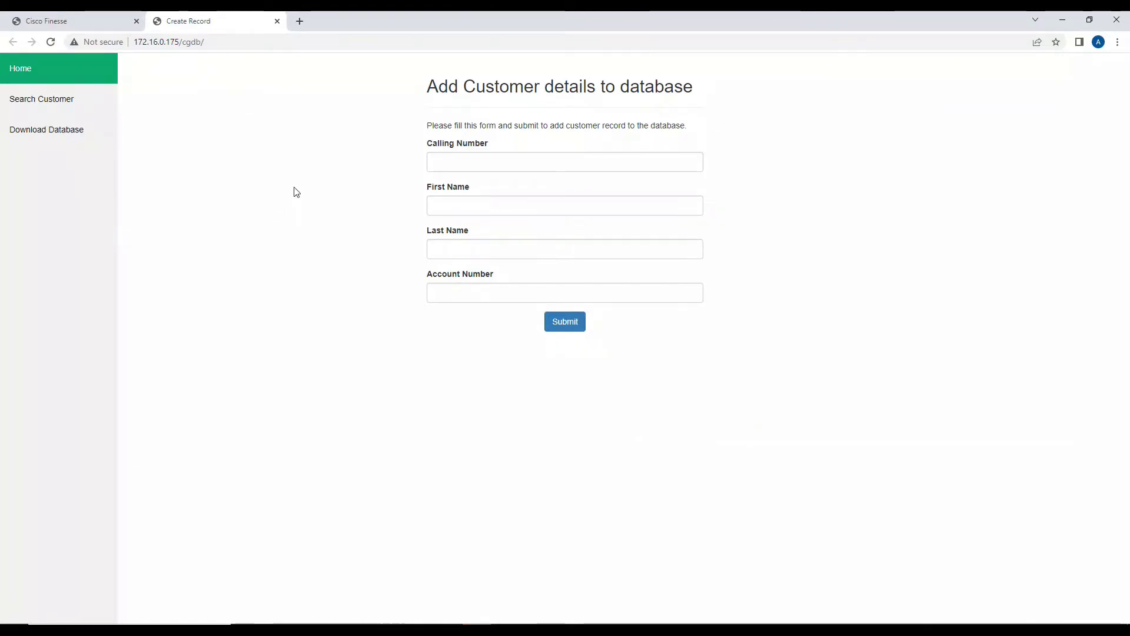
pyautogui.click(68, 21)
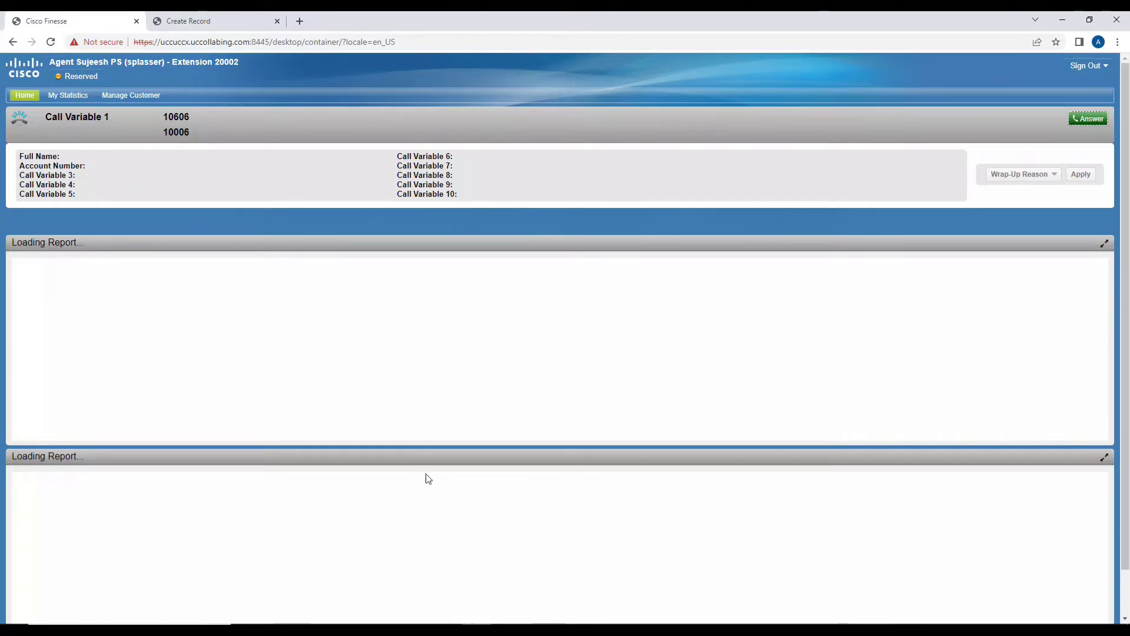
pyautogui.hotkey('alt', 'Tab')
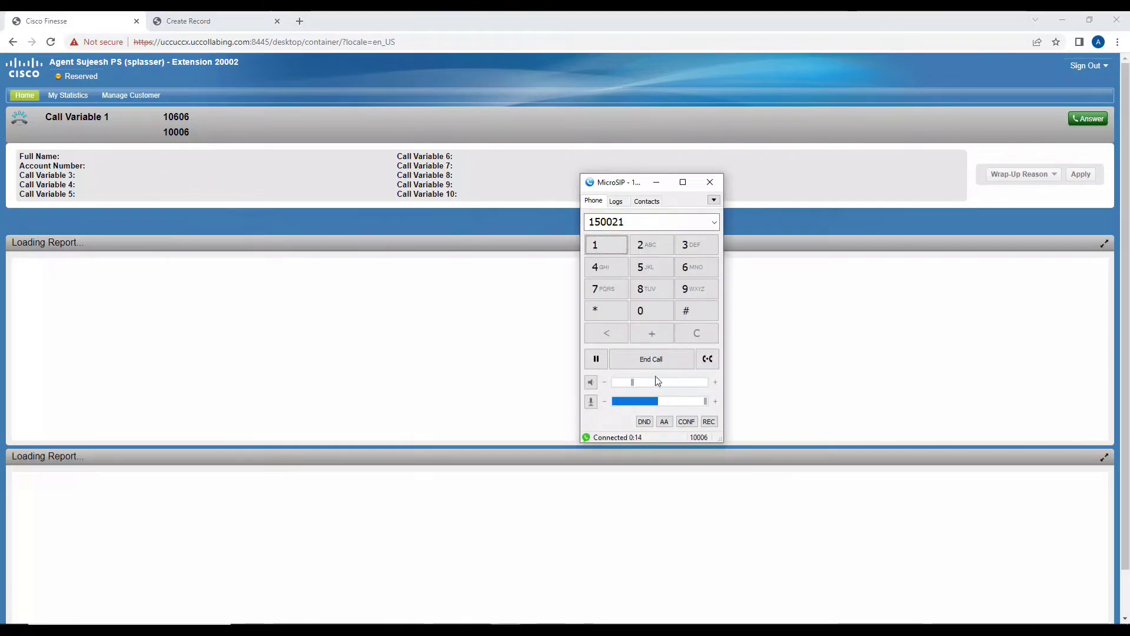
pyautogui.click(652, 360)
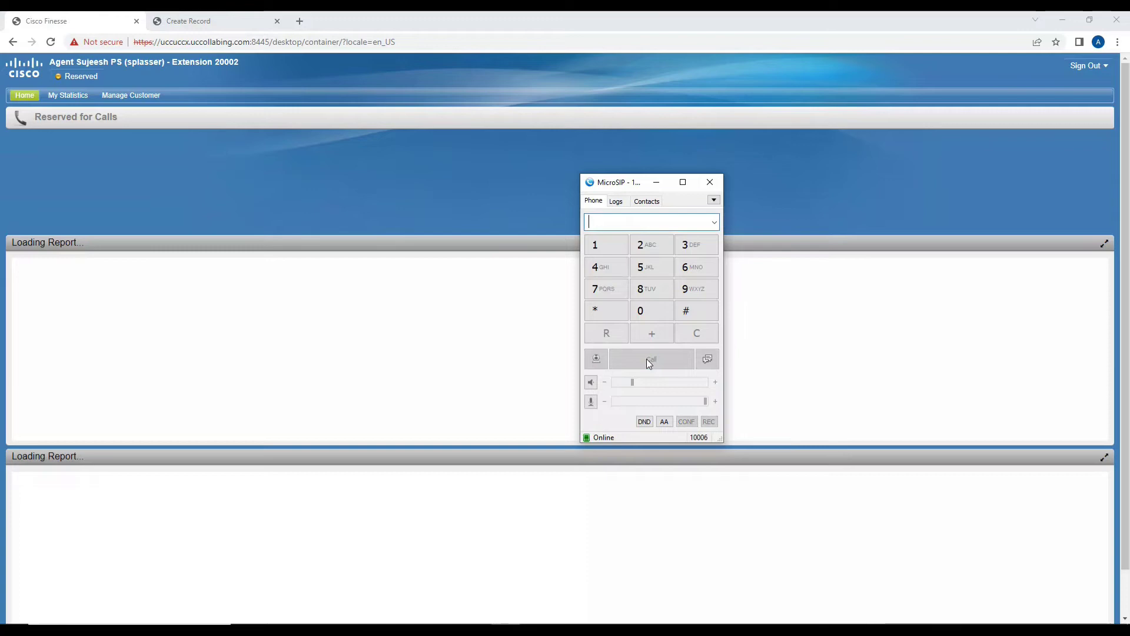
# Save a customer record for calling number 10006 with the caller's first name, last name and account number.
pyautogui.click(205, 21)
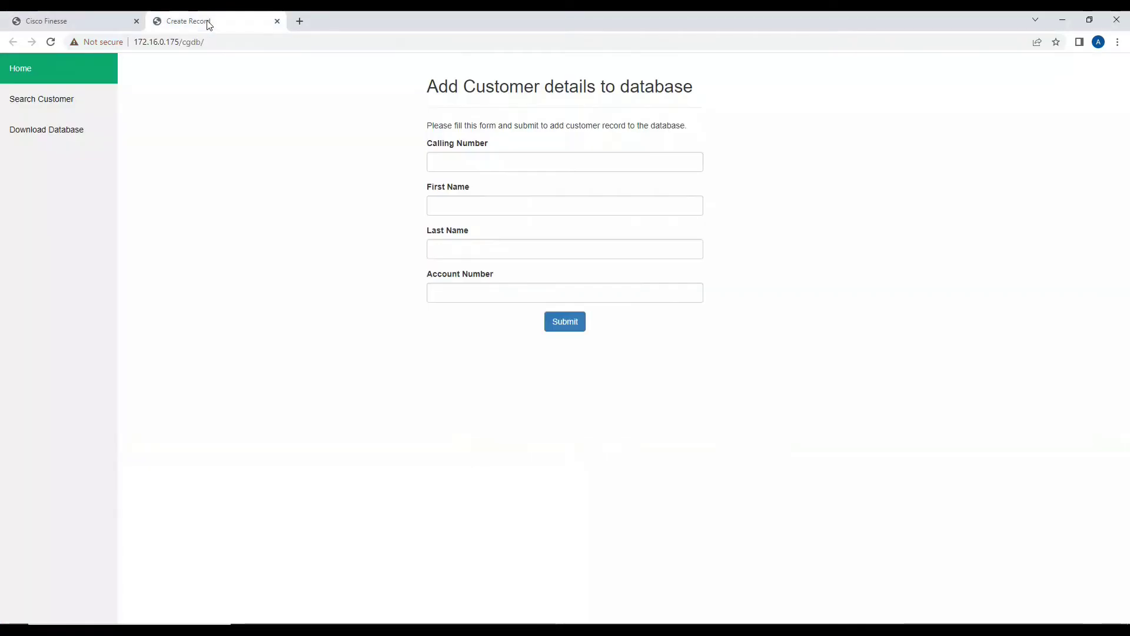
pyautogui.click(436, 162)
pyautogui.write('1000')
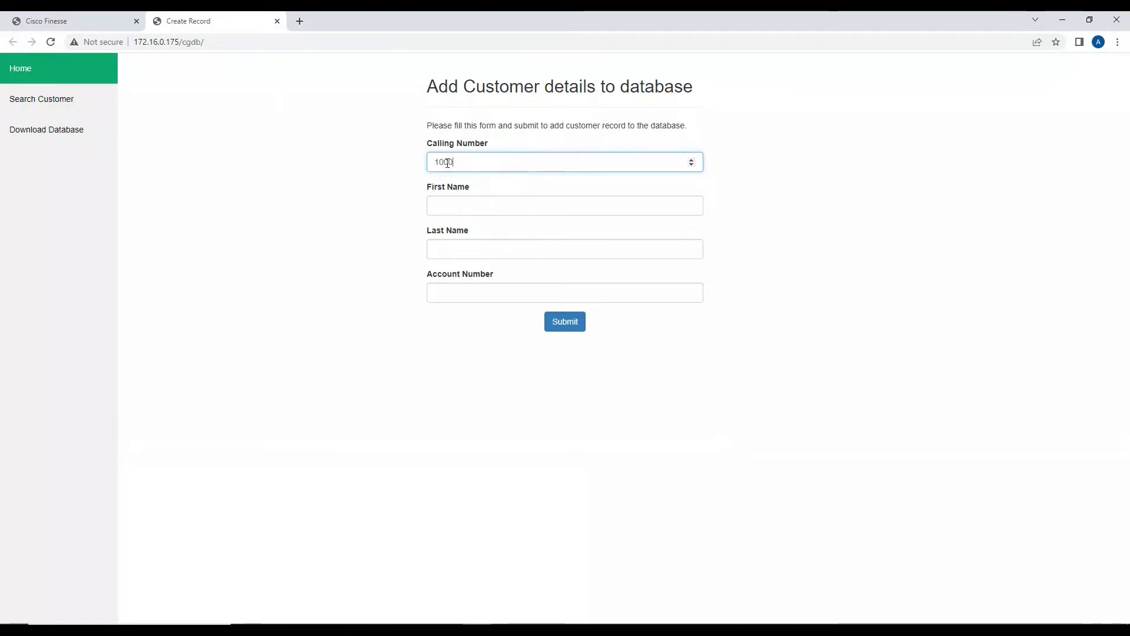
pyautogui.write('6')
pyautogui.press('Tab')
pyautogui.write('Ha')
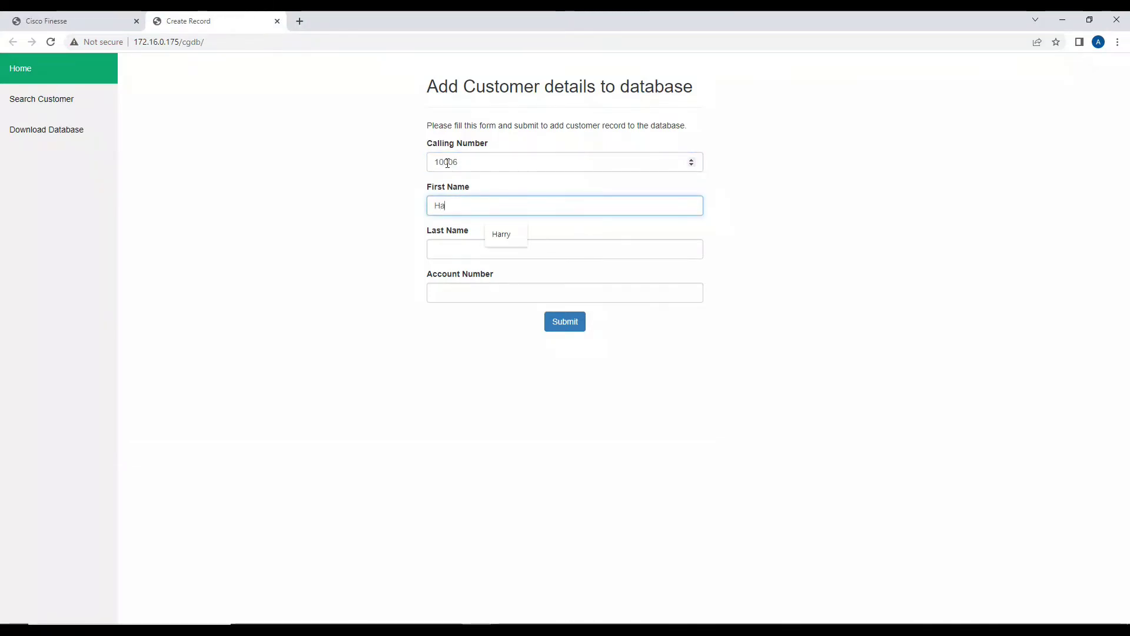
pyautogui.press('BackSpace')
pyautogui.press('BackSpace')
pyautogui.write('To')
pyautogui.press('Tab')
pyautogui.press('Tab')
pyautogui.hotkey('shift', 'Tab')
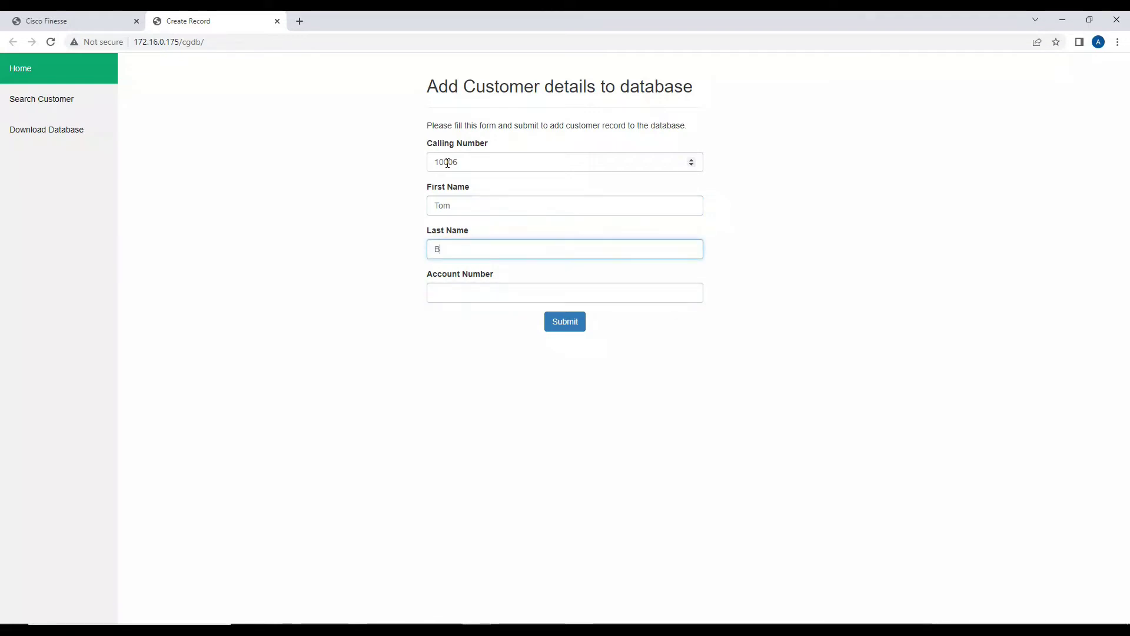
pyautogui.write('B')
pyautogui.press('Tab')
pyautogui.write('00')
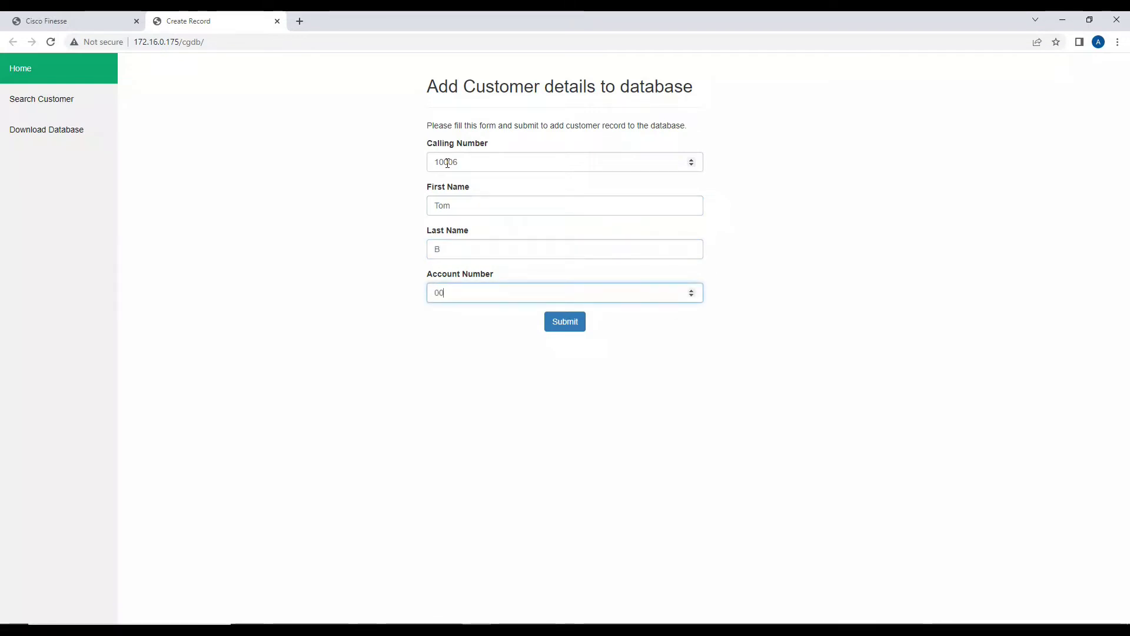
pyautogui.write('0123410006')
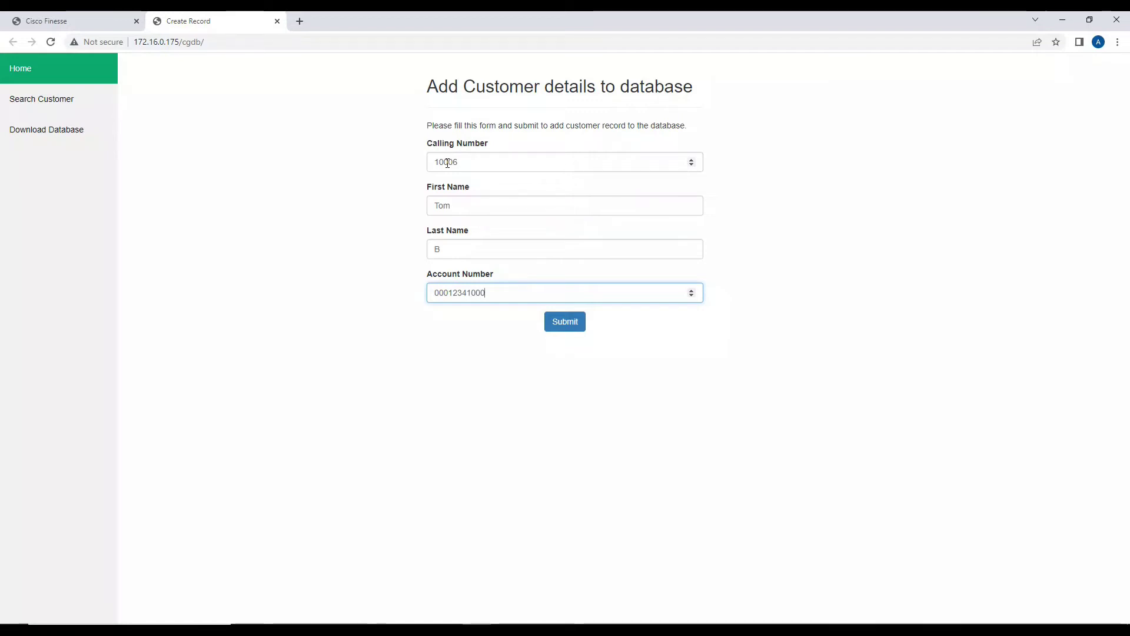
pyautogui.click(572, 323)
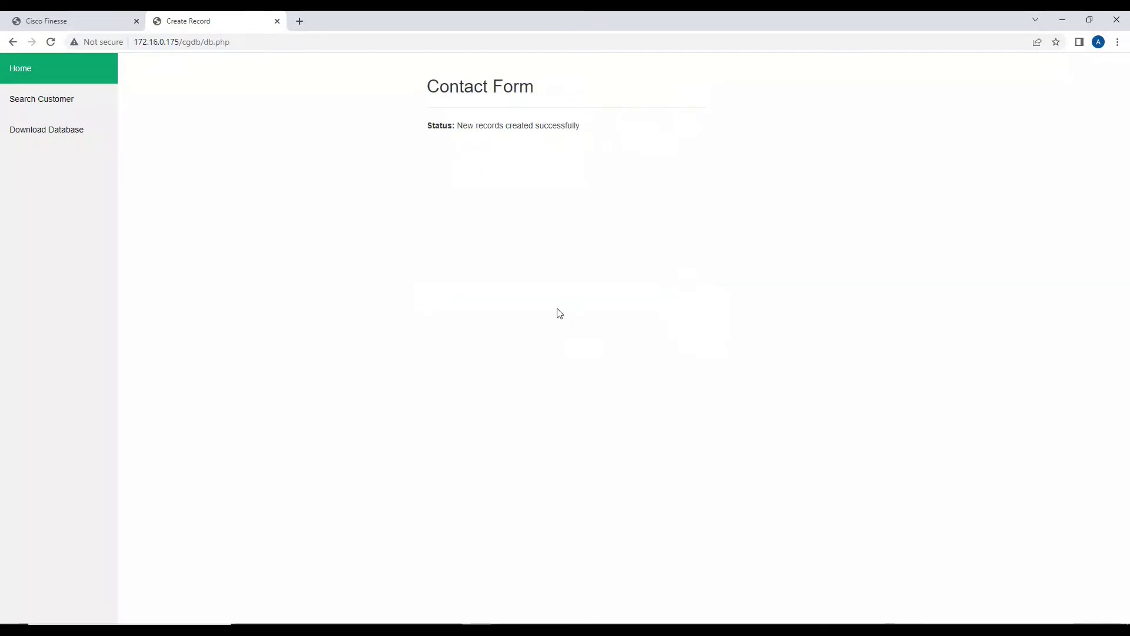
# Call 15002 from the MicroSIP log, send digit 1, review Finesse's caller details, then hang up.
pyautogui.click(113, 18)
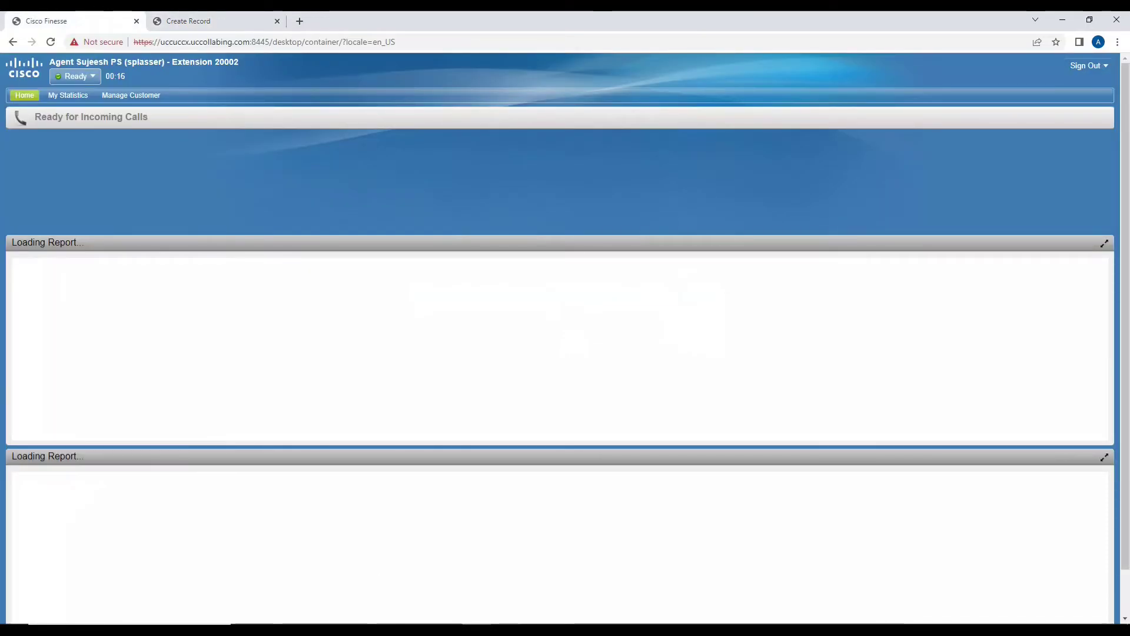
pyautogui.click(616, 201)
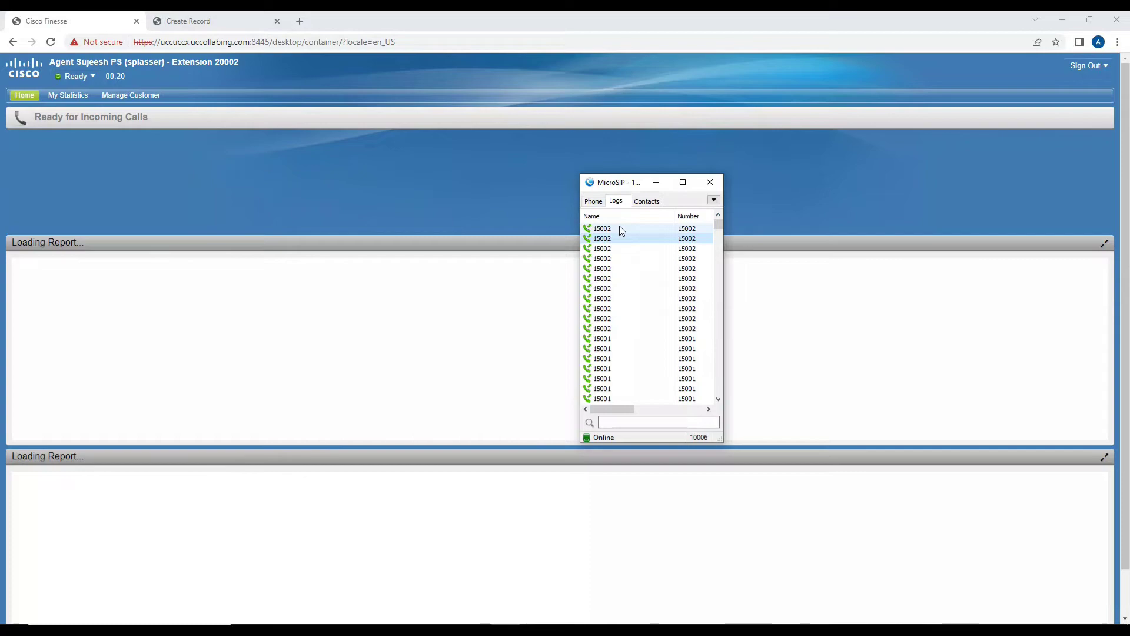
pyautogui.click(620, 229)
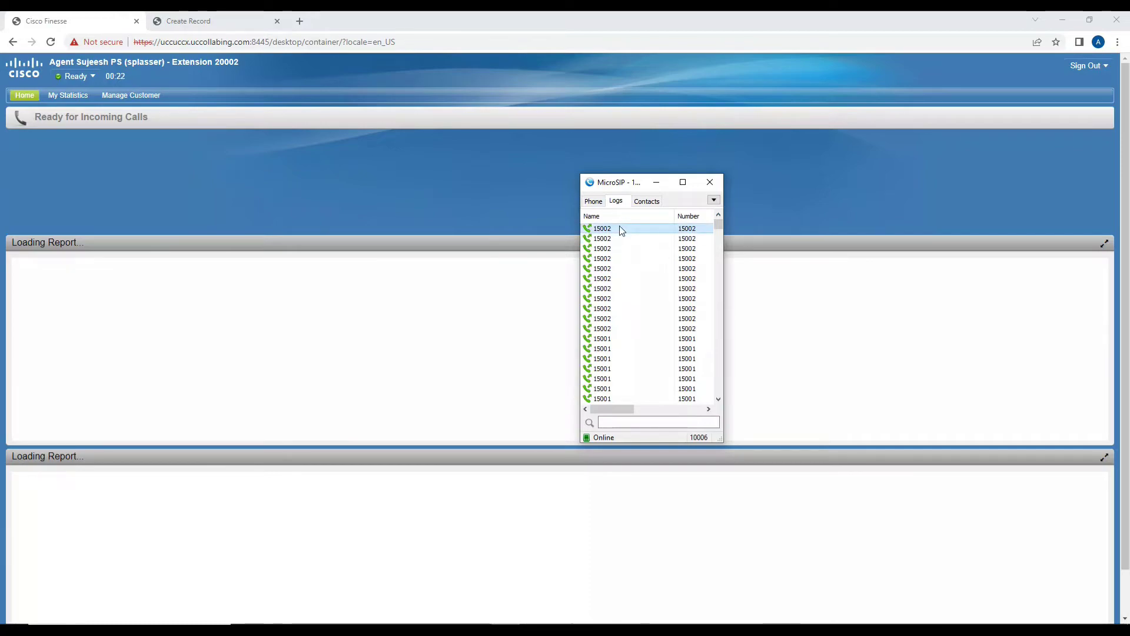
pyautogui.doubleClick(620, 228)
pyautogui.click(617, 243)
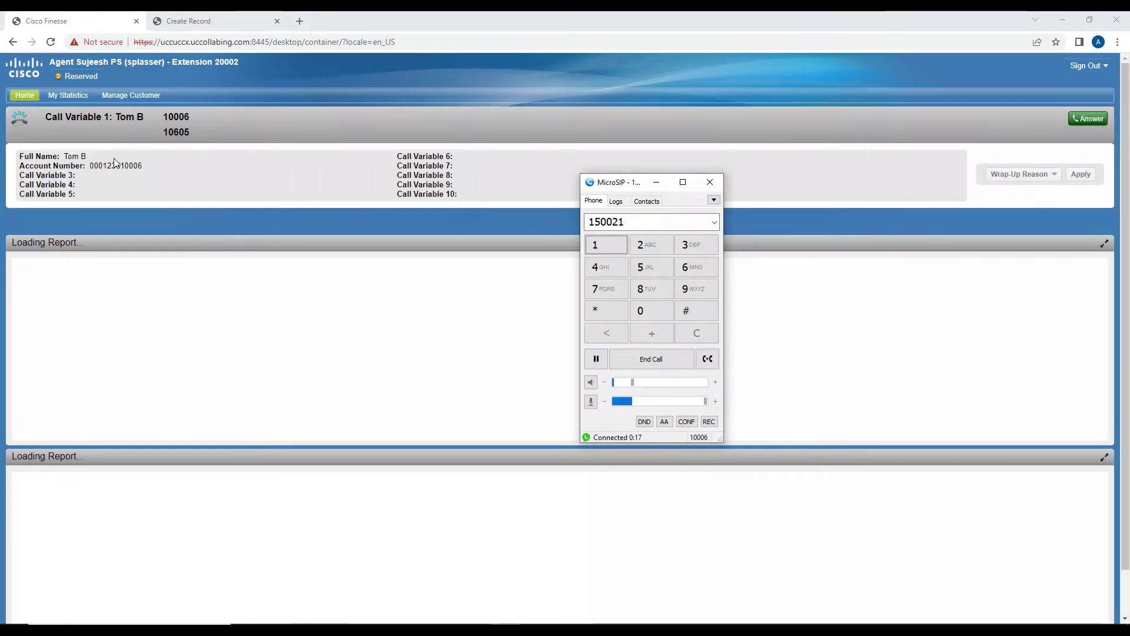
pyautogui.click(665, 359)
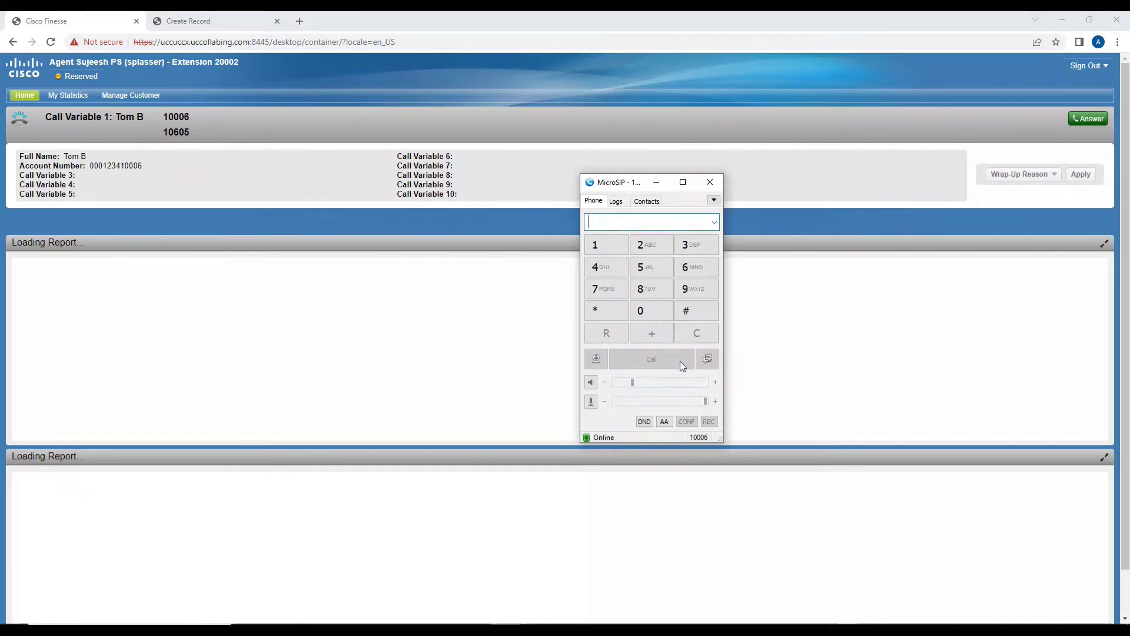
# Close the database tab, redial 15002 with digit 1, verify Finesse's caller details, and hang up.
pyautogui.click(208, 17)
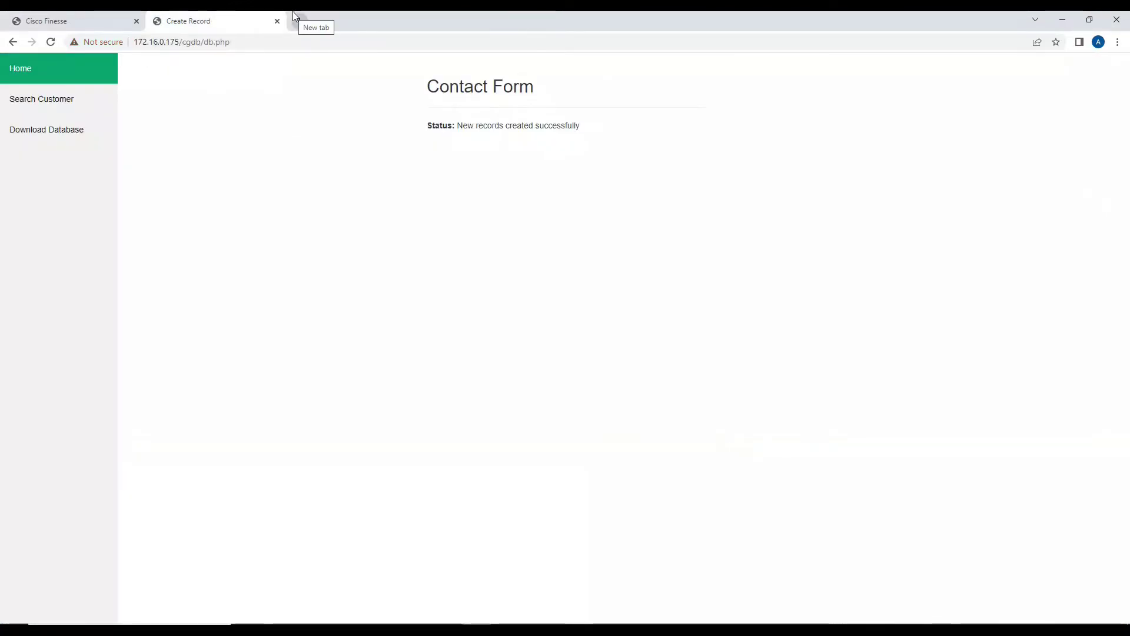
pyautogui.click(277, 21)
pyautogui.click(502, 612)
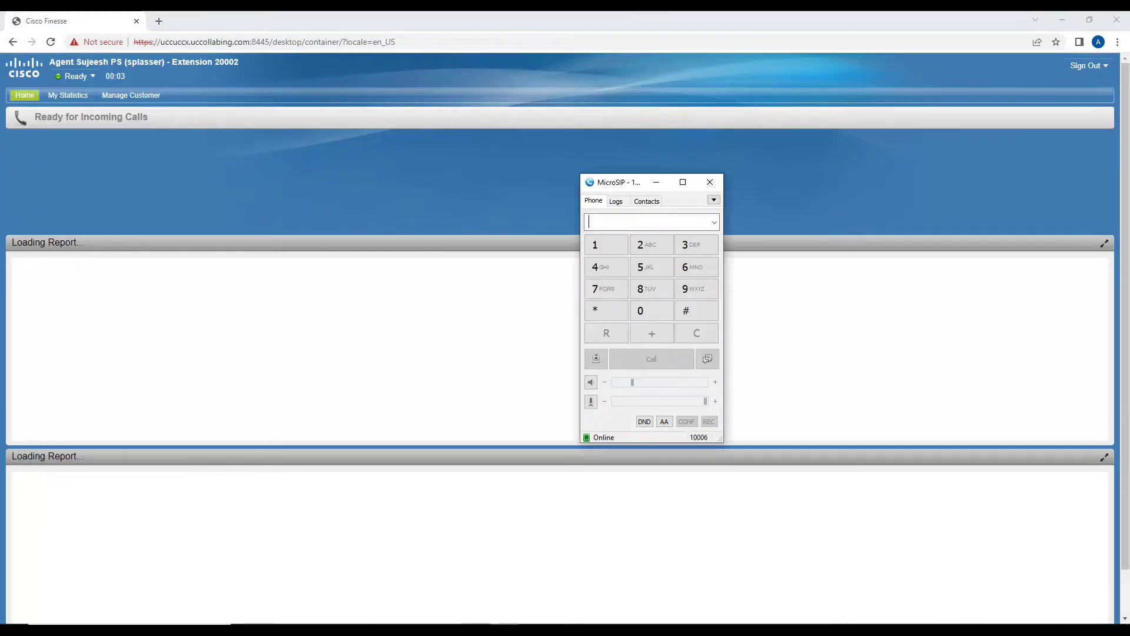
pyautogui.click(615, 202)
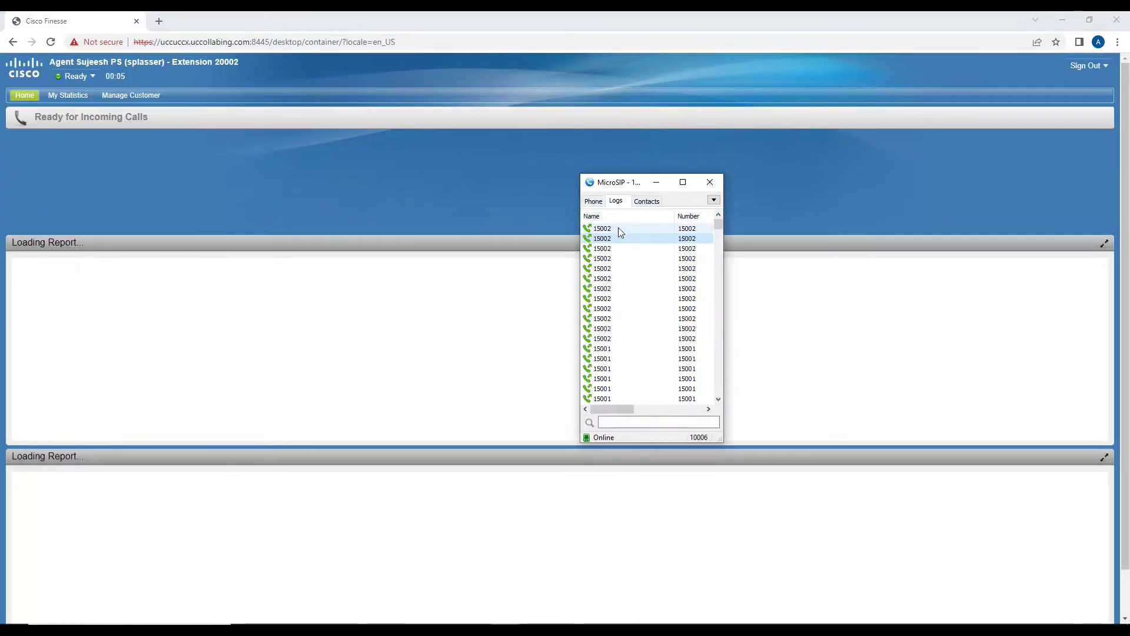
pyautogui.doubleClick(618, 228)
pyautogui.click(611, 244)
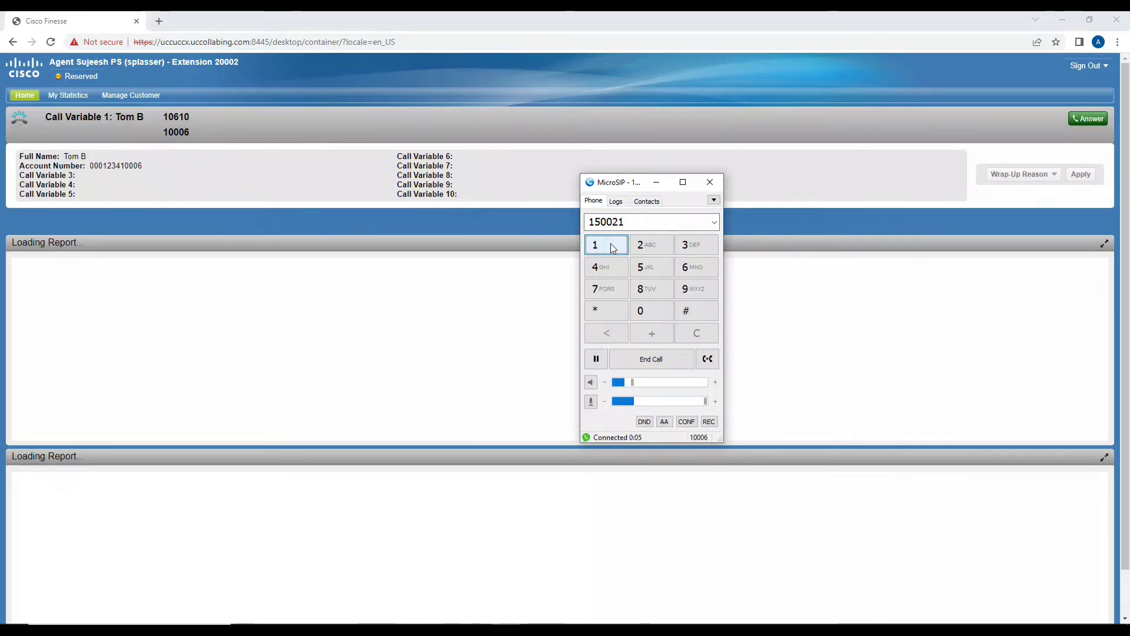
pyautogui.click(653, 358)
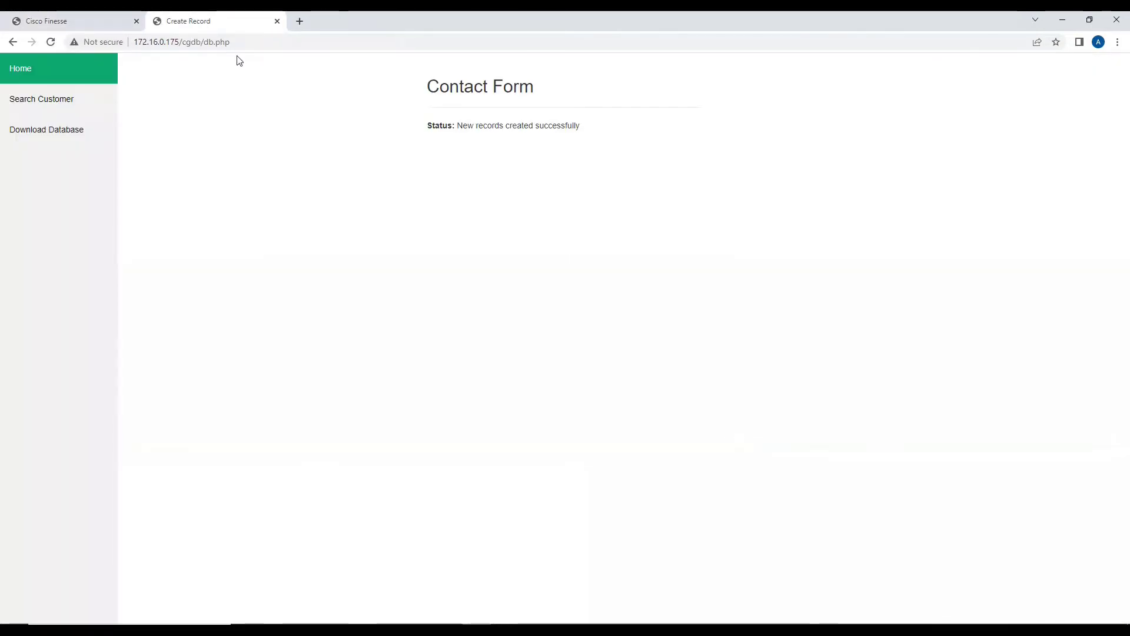
# On the Search Customer page, run searches for two customers' first names.
pyautogui.click(83, 96)
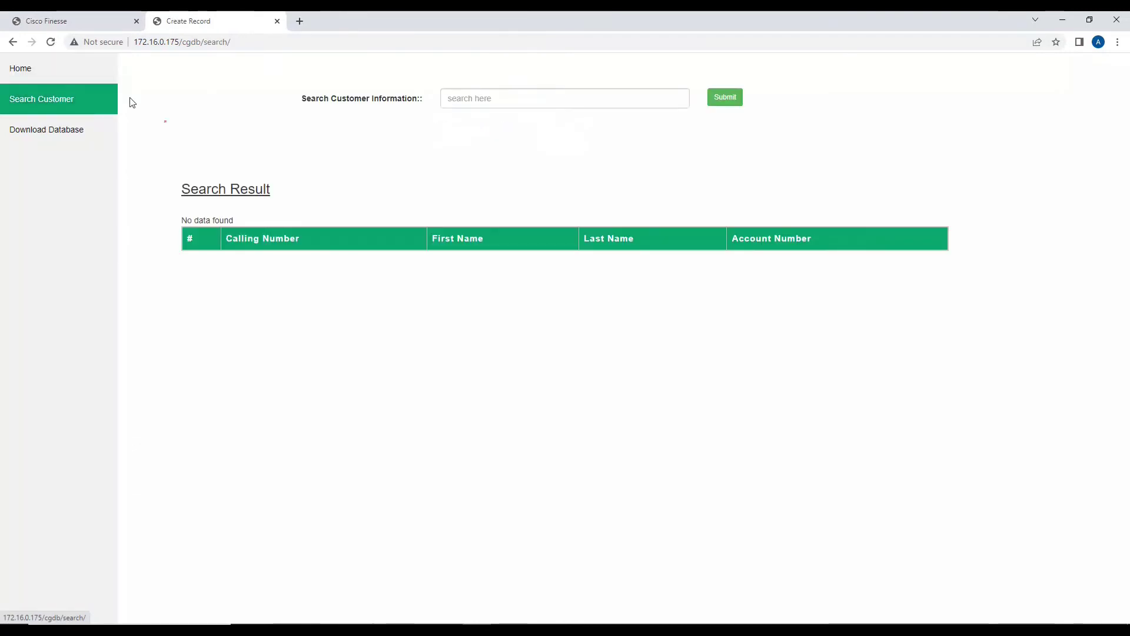
pyautogui.click(479, 103)
pyautogui.write('T')
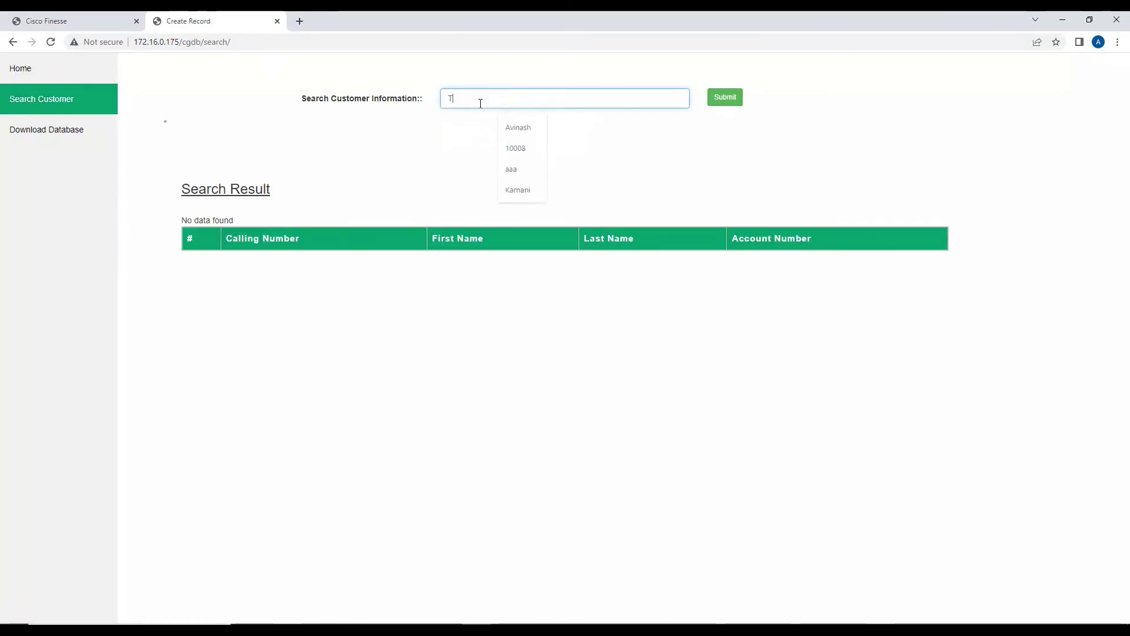
pyautogui.write('om')
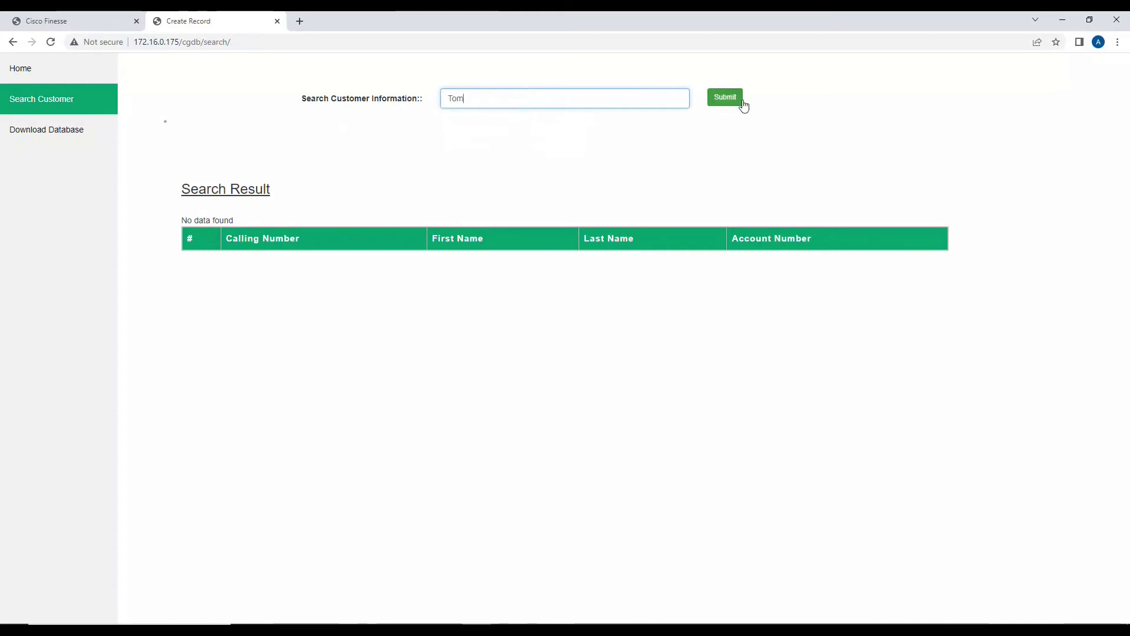
pyautogui.click(739, 103)
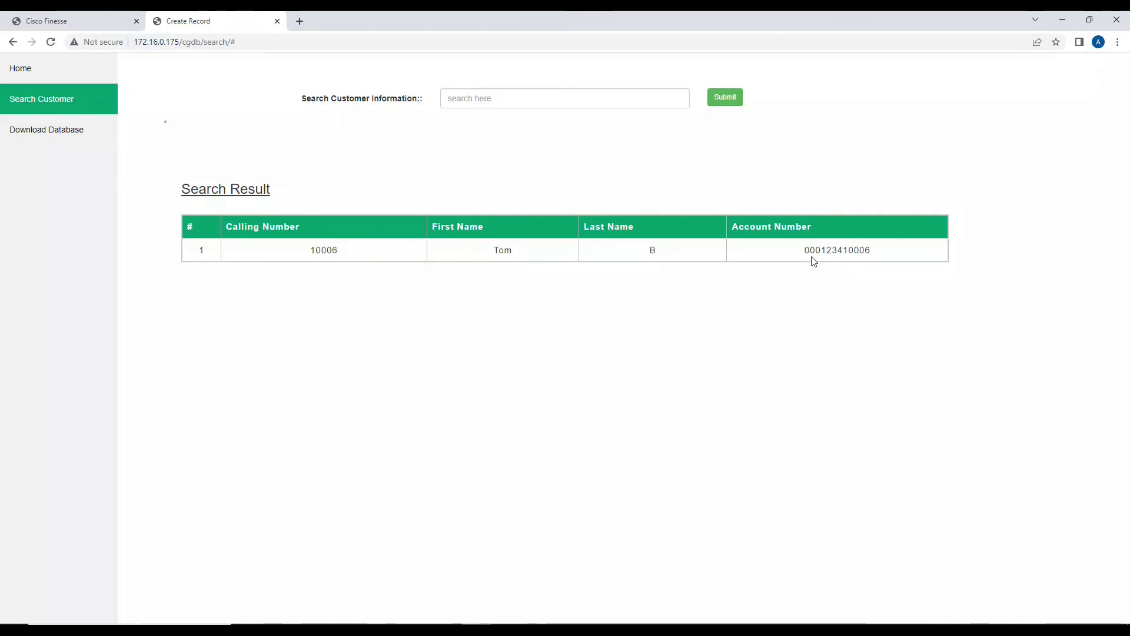
pyautogui.click(471, 98)
pyautogui.write('Harry')
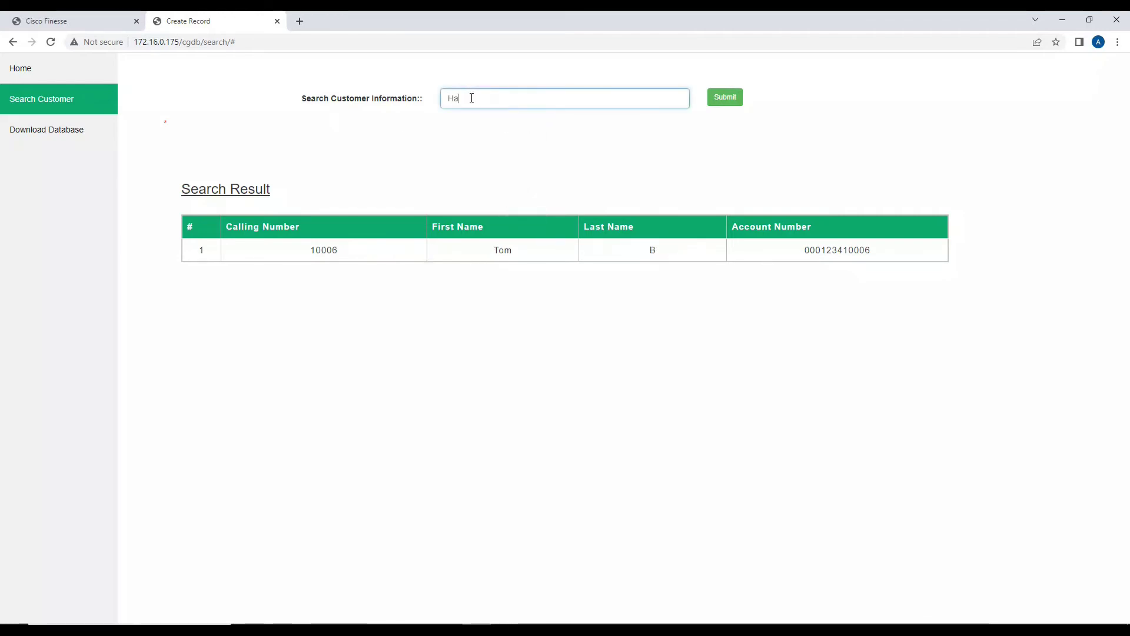
pyautogui.click(717, 103)
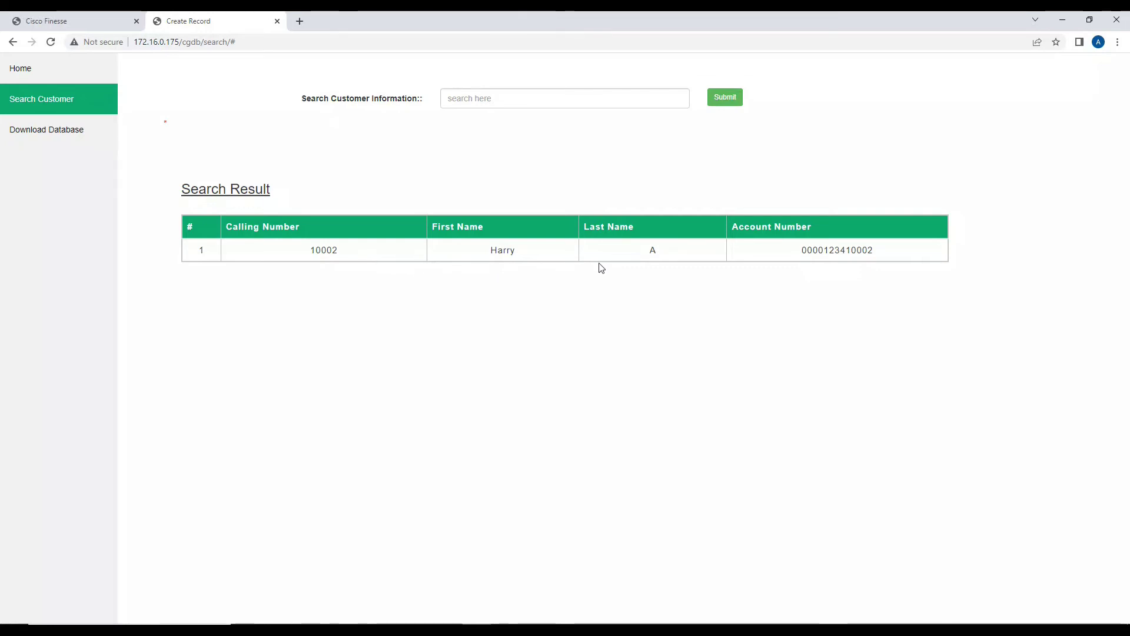
# Search for the customer record with calling number 10006.
pyautogui.click(562, 99)
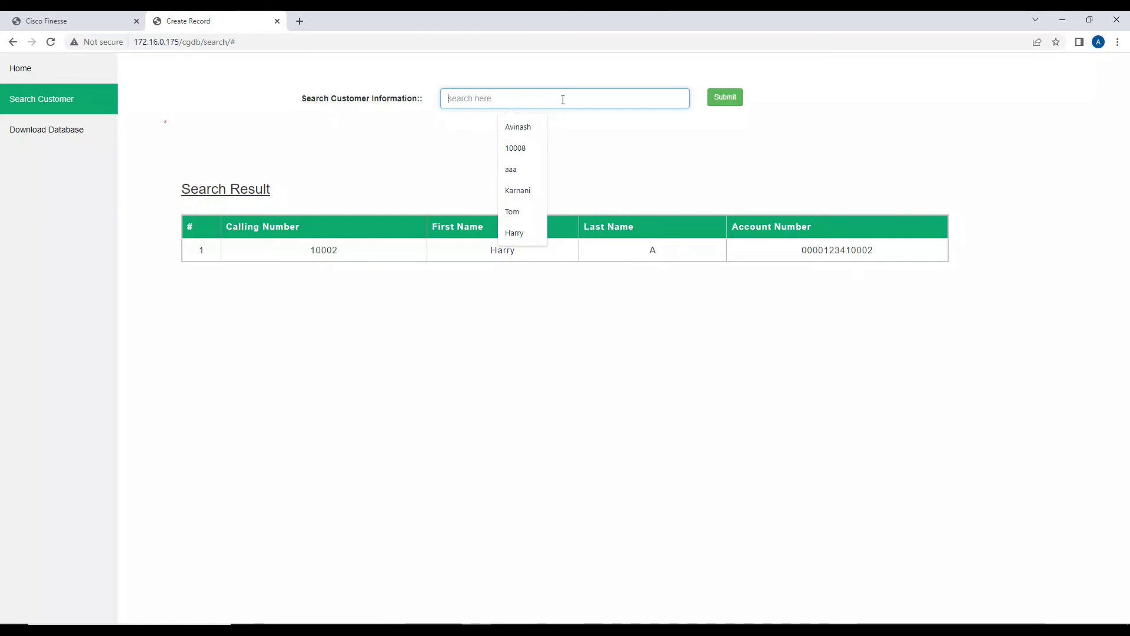
pyautogui.write('1000')
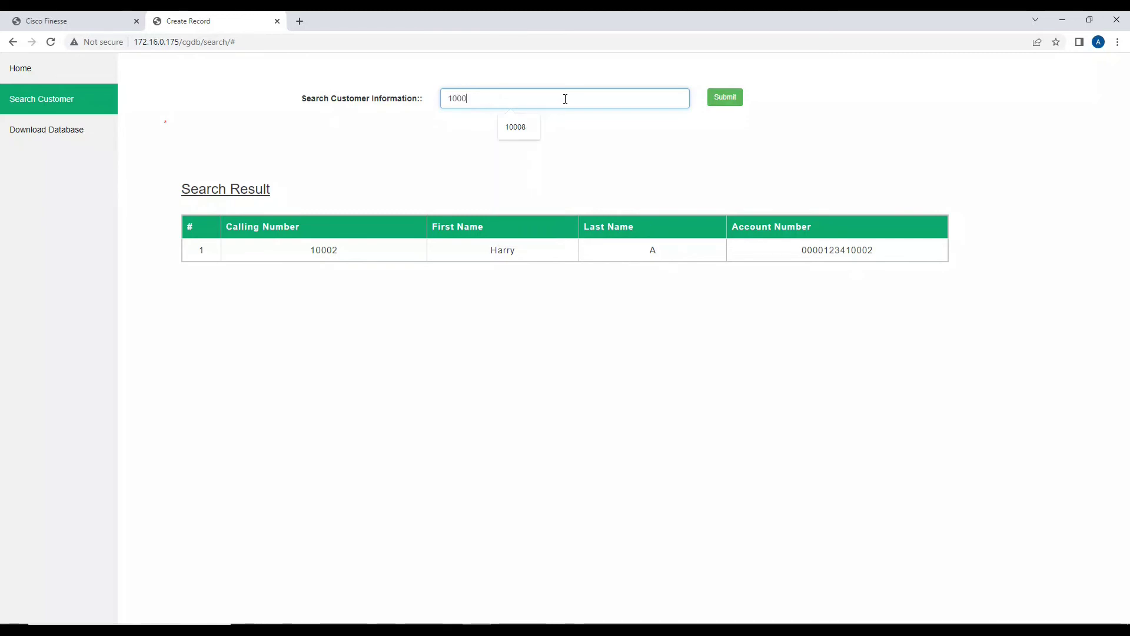
pyautogui.write('6')
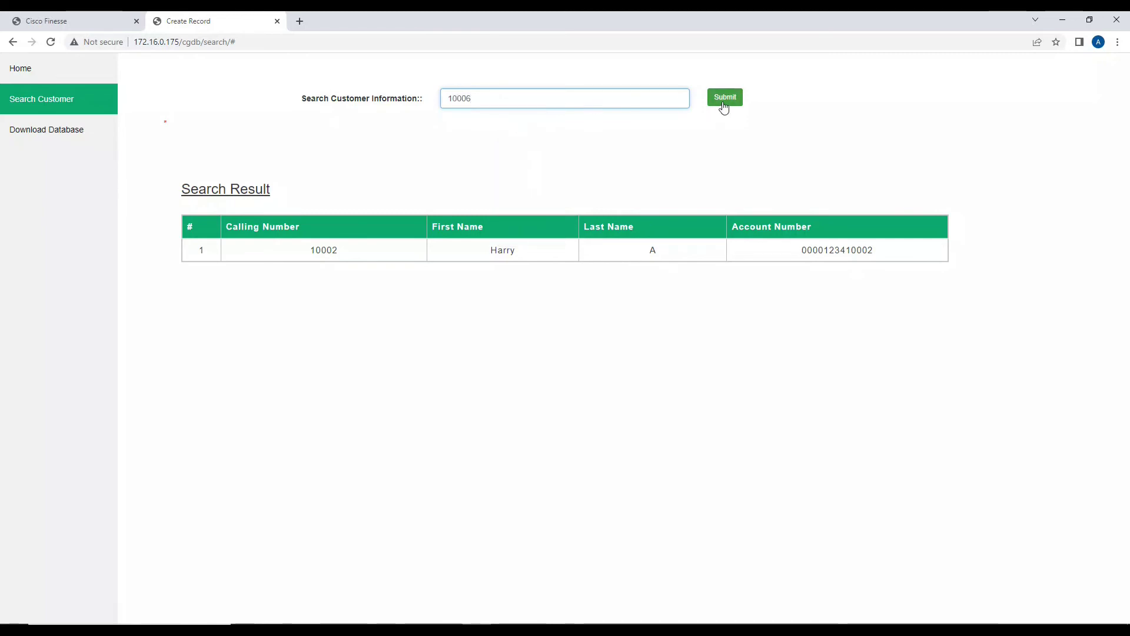
pyautogui.click(724, 108)
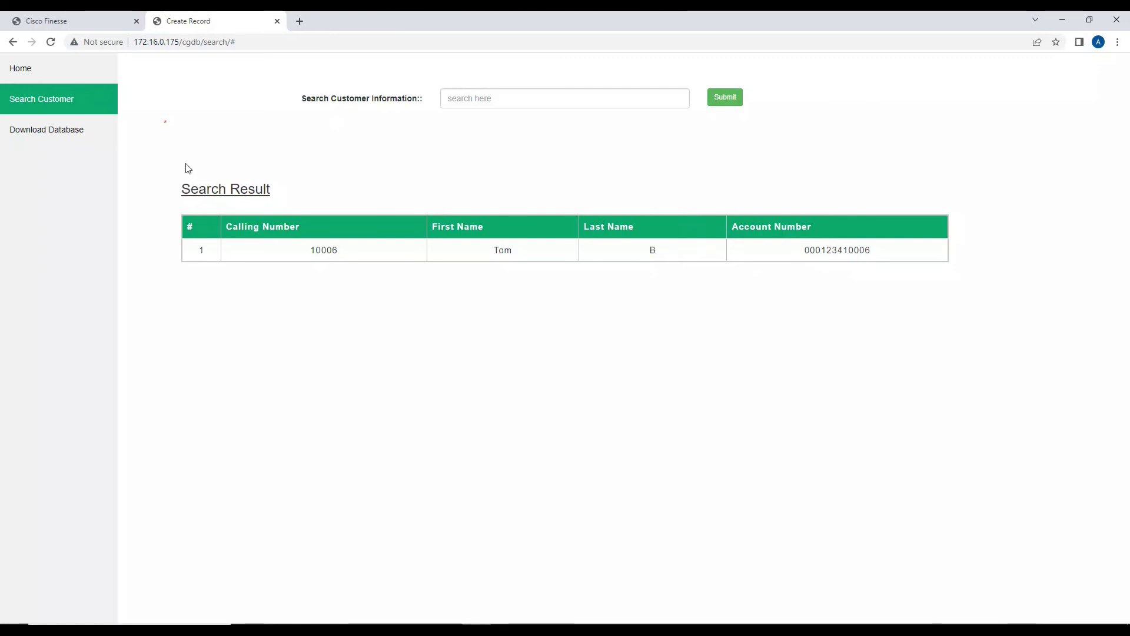
# Export the customer database to exported-data.csv and check it lists both customer records.
pyautogui.click(78, 140)
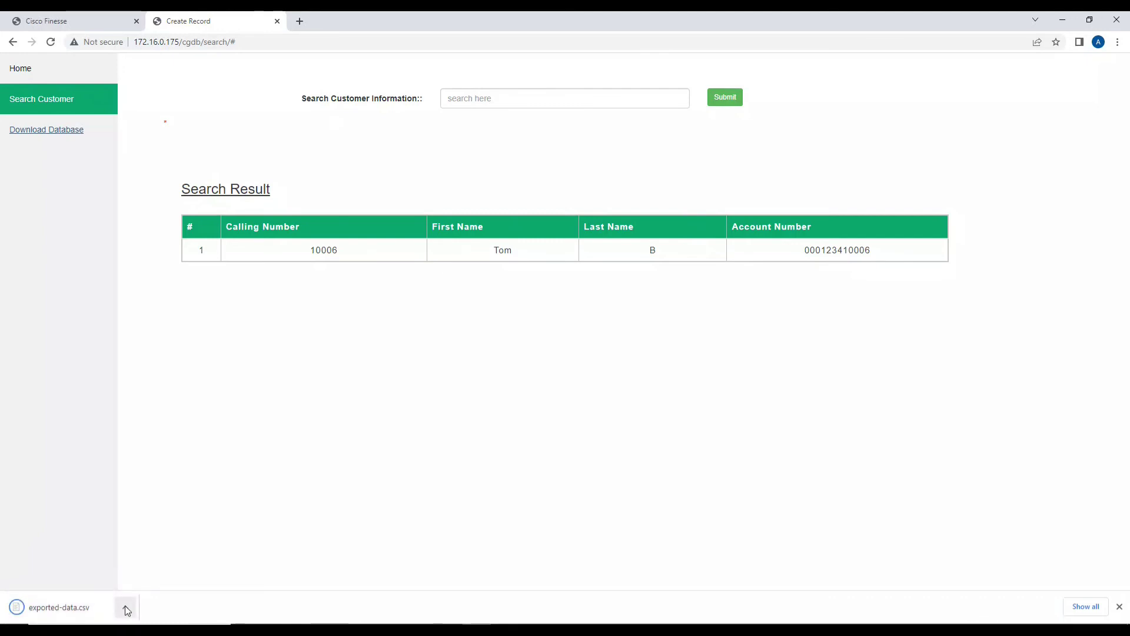
pyautogui.click(51, 608)
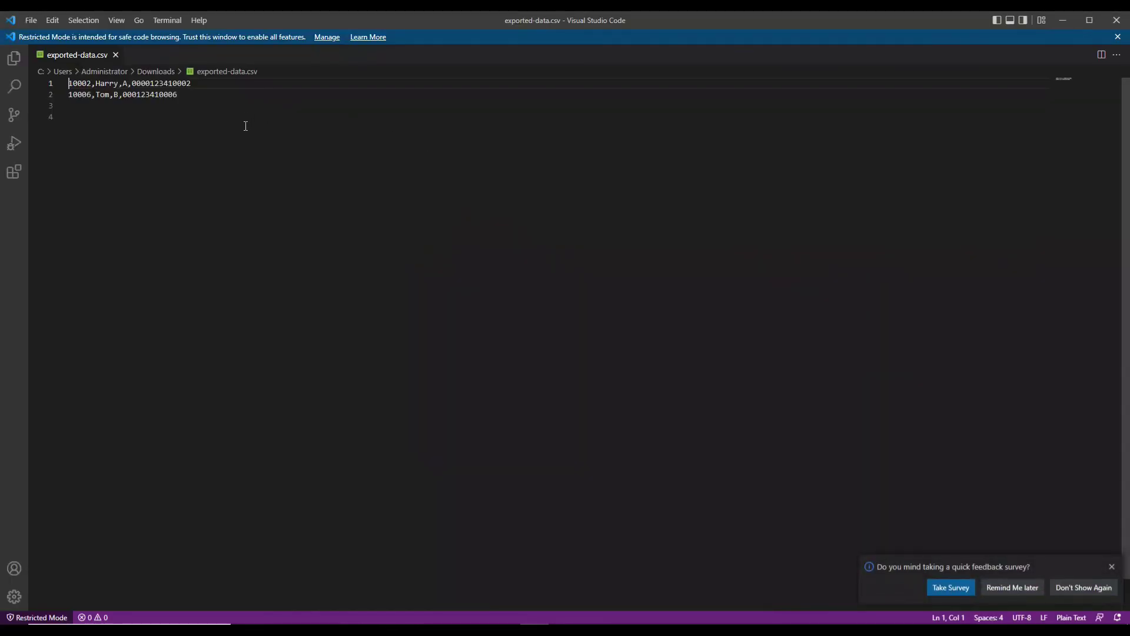
pyautogui.click(1058, 22)
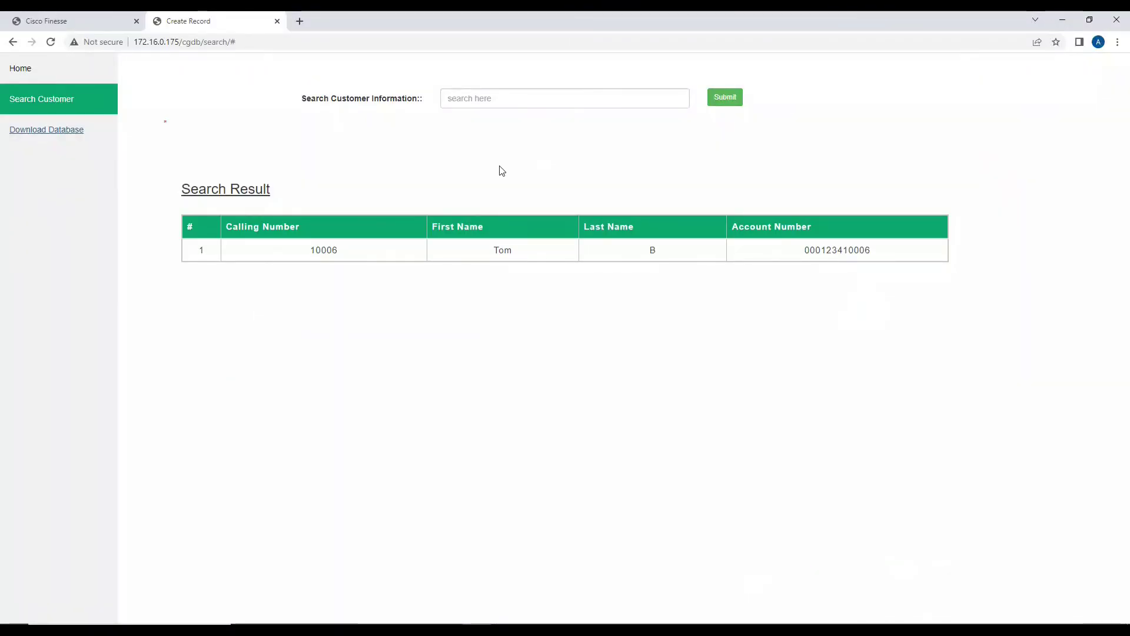